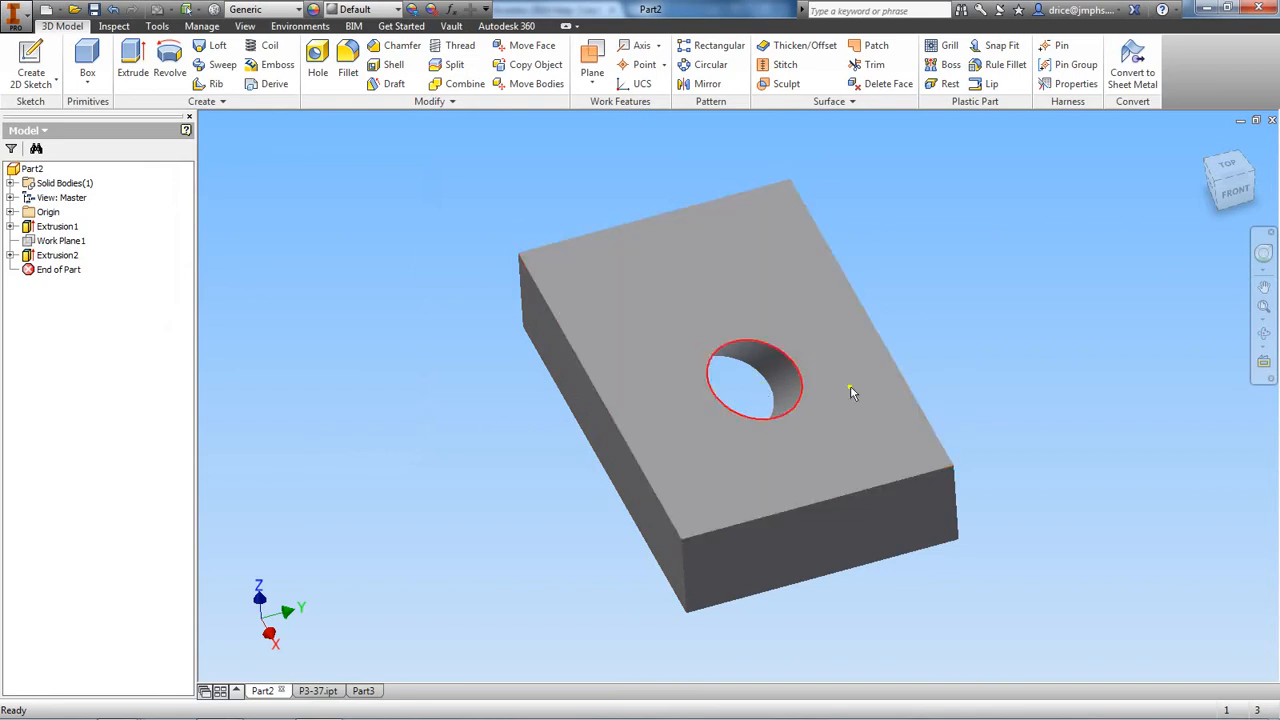
Step: Inspect the angled hole through the finished block, and switch to the Part3 document
left_click(1228, 179)
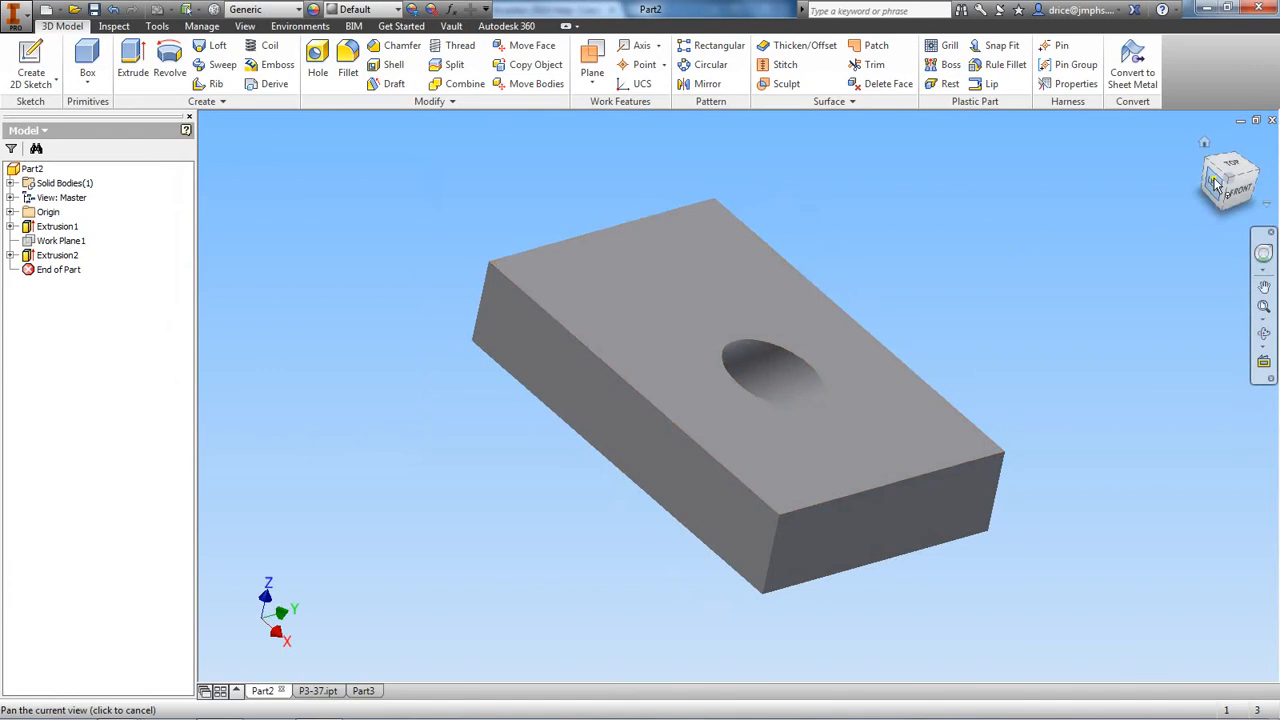
left_click_drag(1228, 181, 1110, 195)
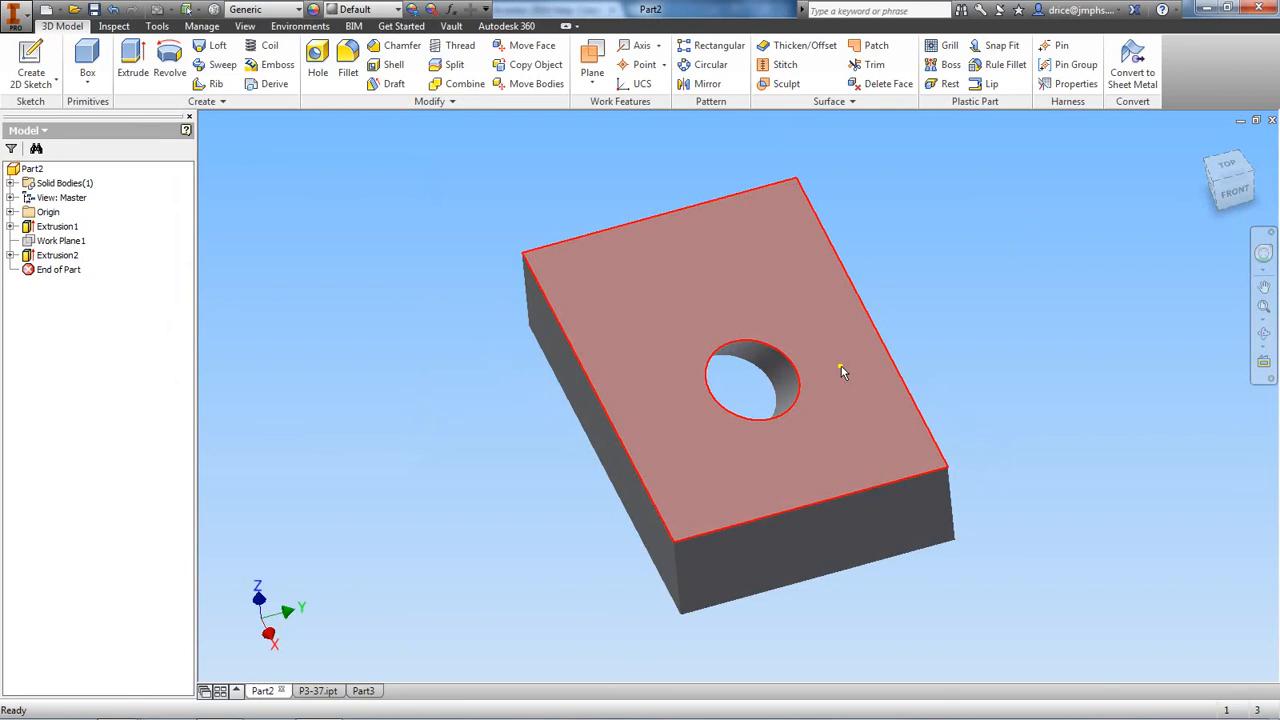
mouse_move(362, 694)
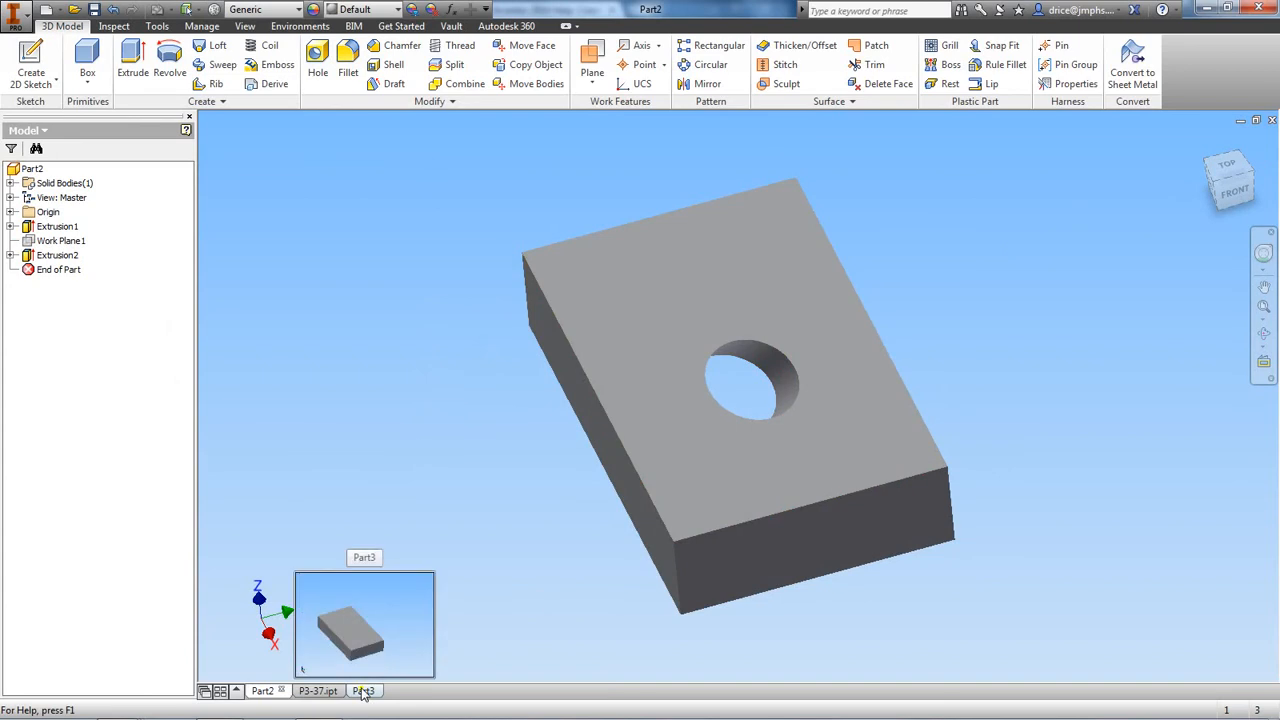
left_click(362, 691)
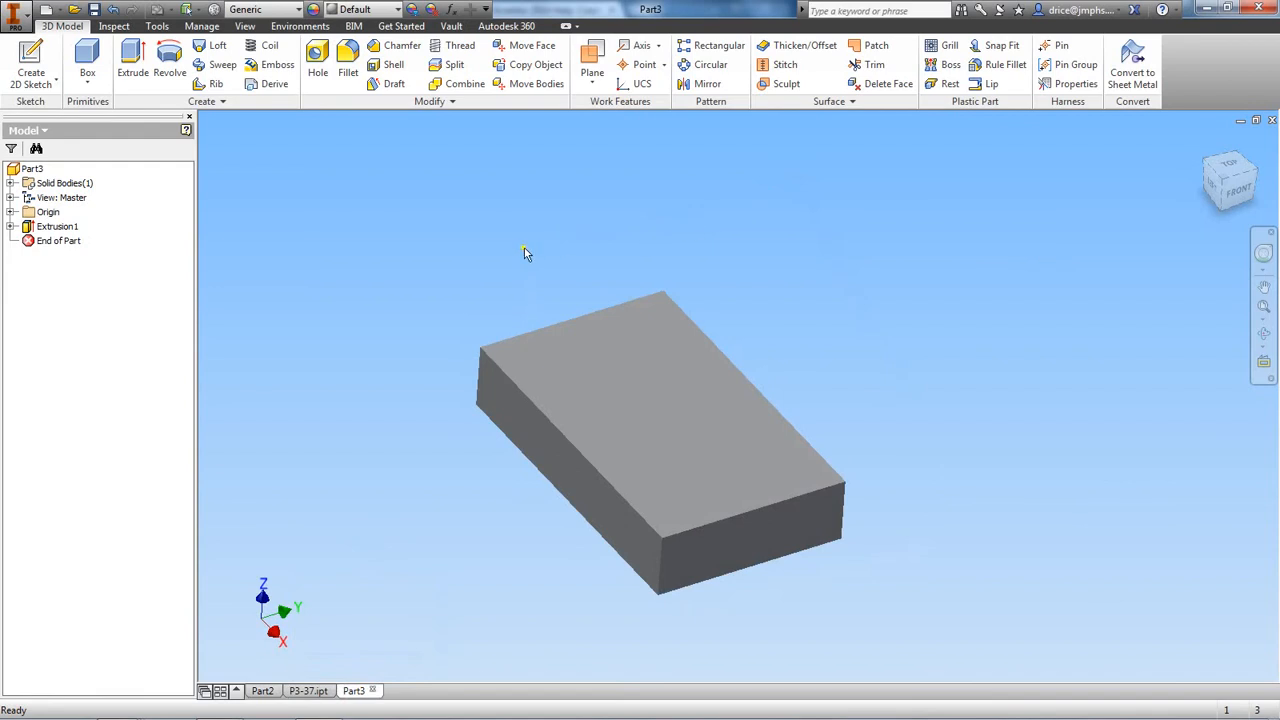
Step: Examine the plain block from the front and at an angle, with the sketch under its extrusion listed
left_click(11, 227)
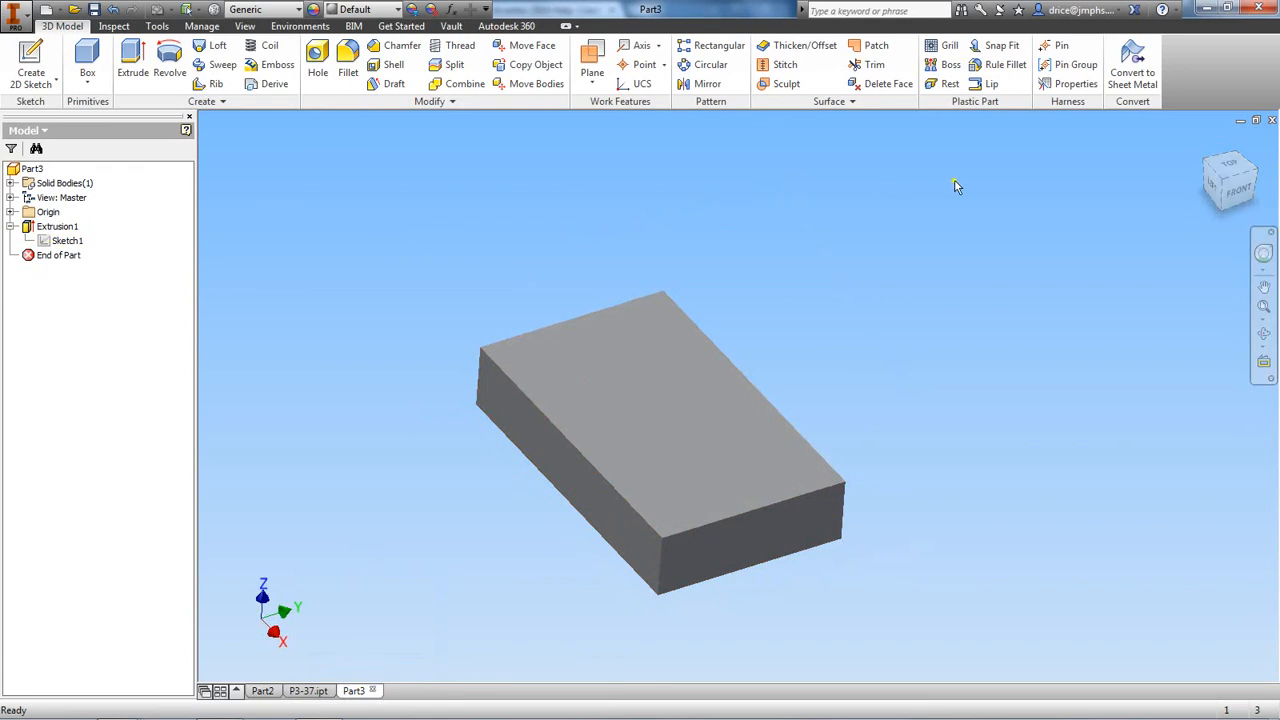
left_click(1237, 193)
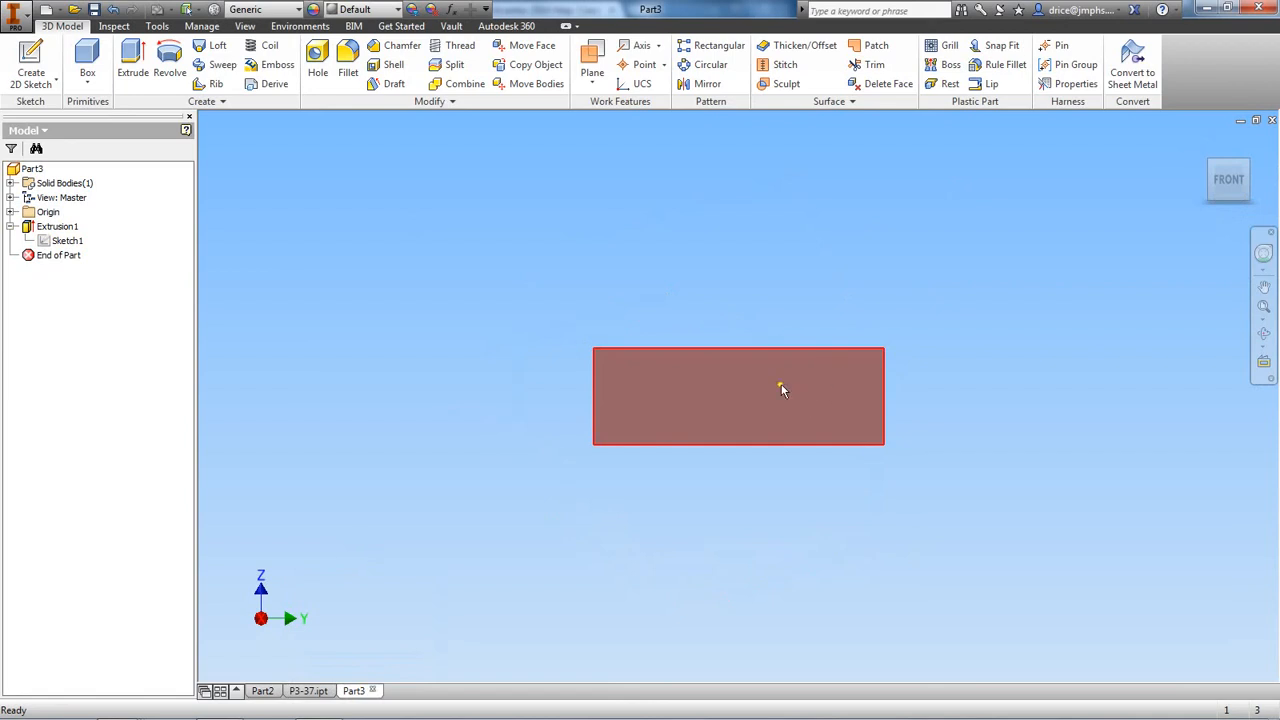
left_click_drag(1224, 178, 1236, 252)
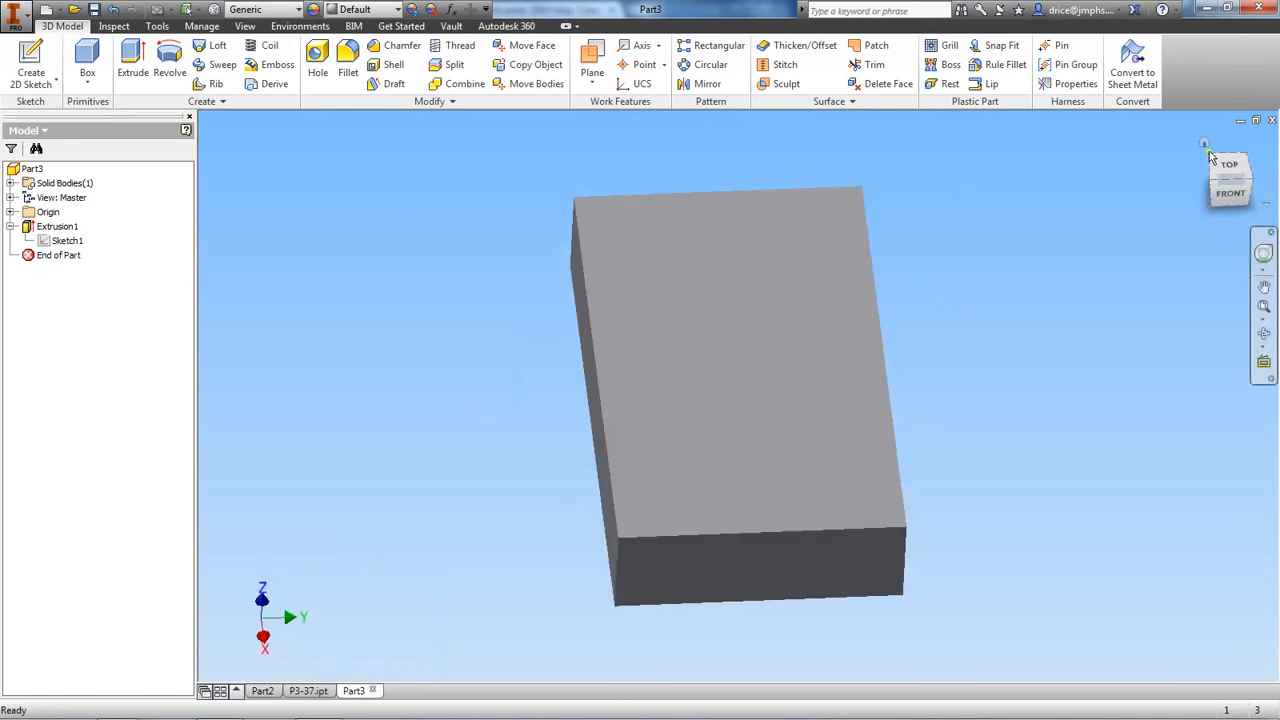
mouse_move(1222, 192)
left_mouse_down()
mouse_move(1262, 185)
mouse_move(235, 185)
mouse_move(317, 154)
mouse_move(520, 150)
left_mouse_up()
left_click(1226, 182)
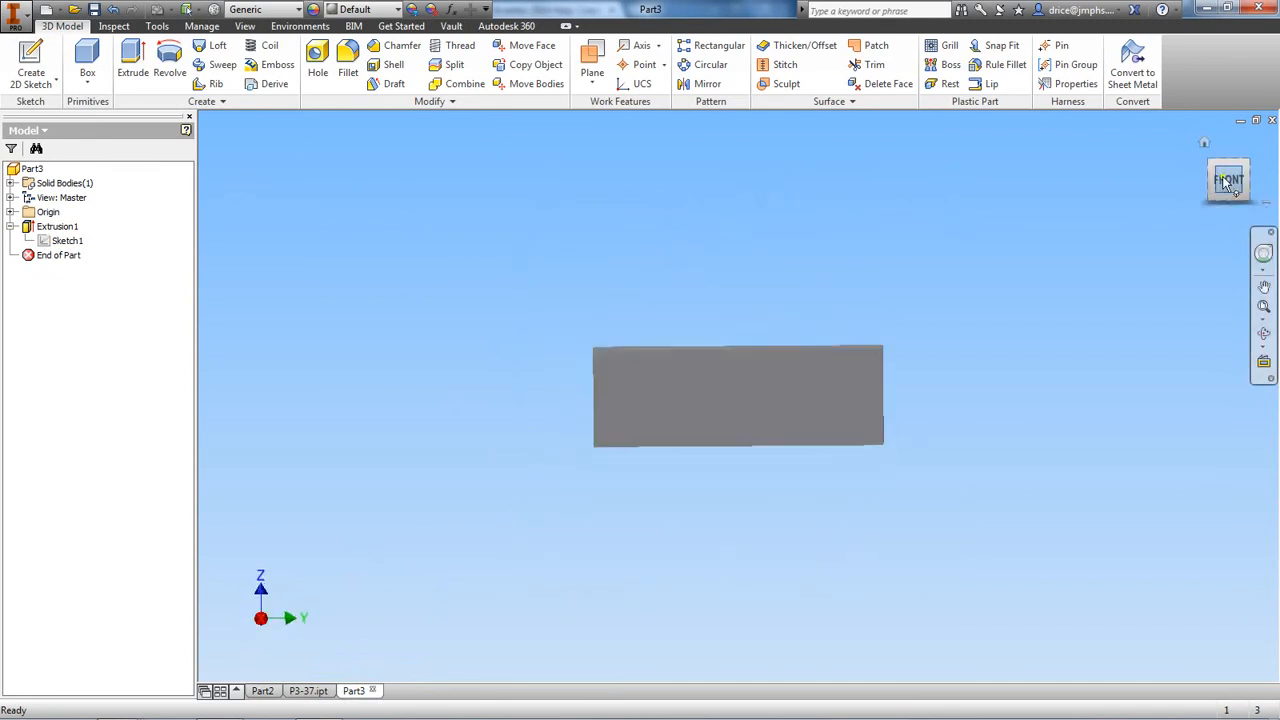
mouse_move(1224, 181)
left_mouse_down()
mouse_move(223, 197)
mouse_move(215, 233)
left_mouse_up()
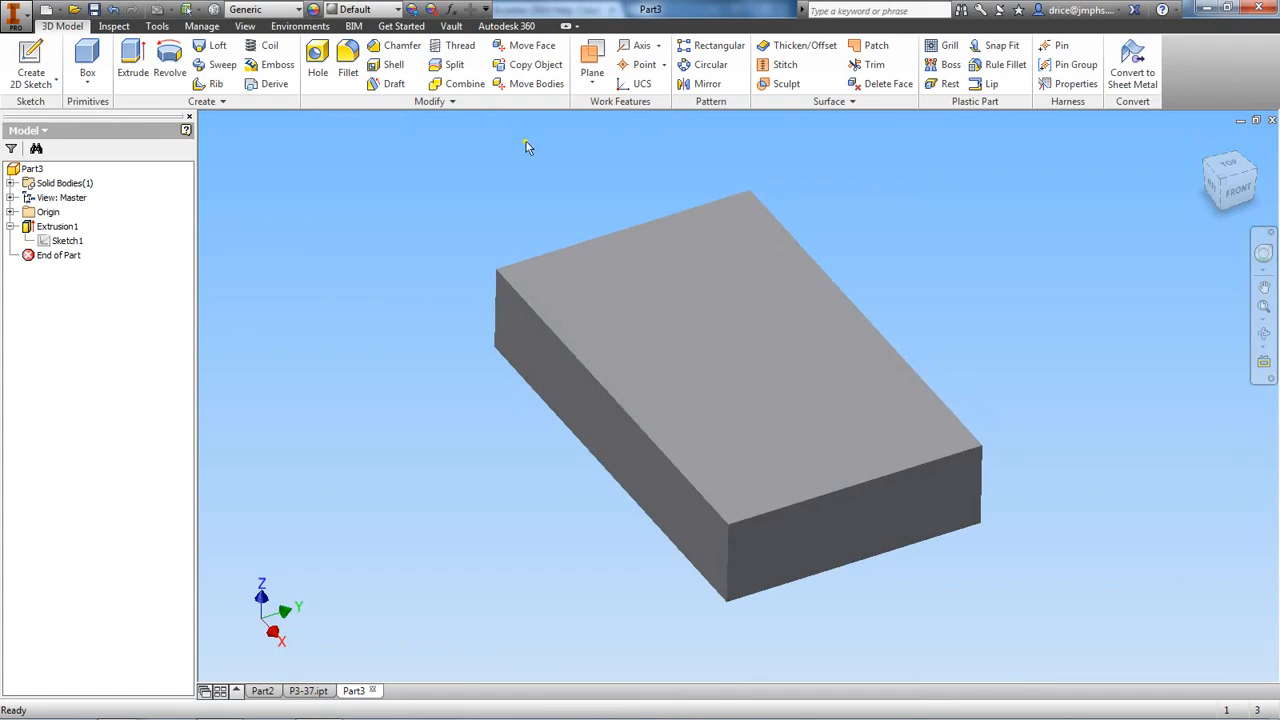
Step: Create a work plane at 45 degrees to the block's top face, around the top edge of its front face
left_click(593, 88)
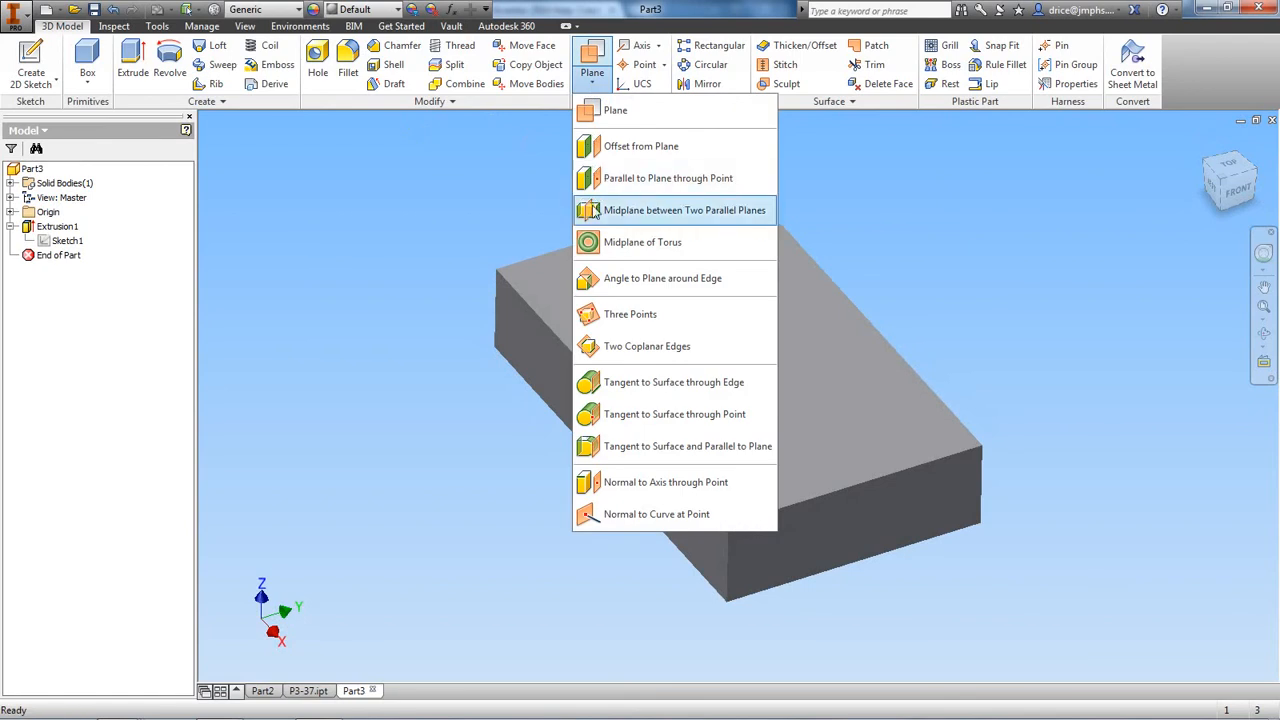
left_click(606, 282)
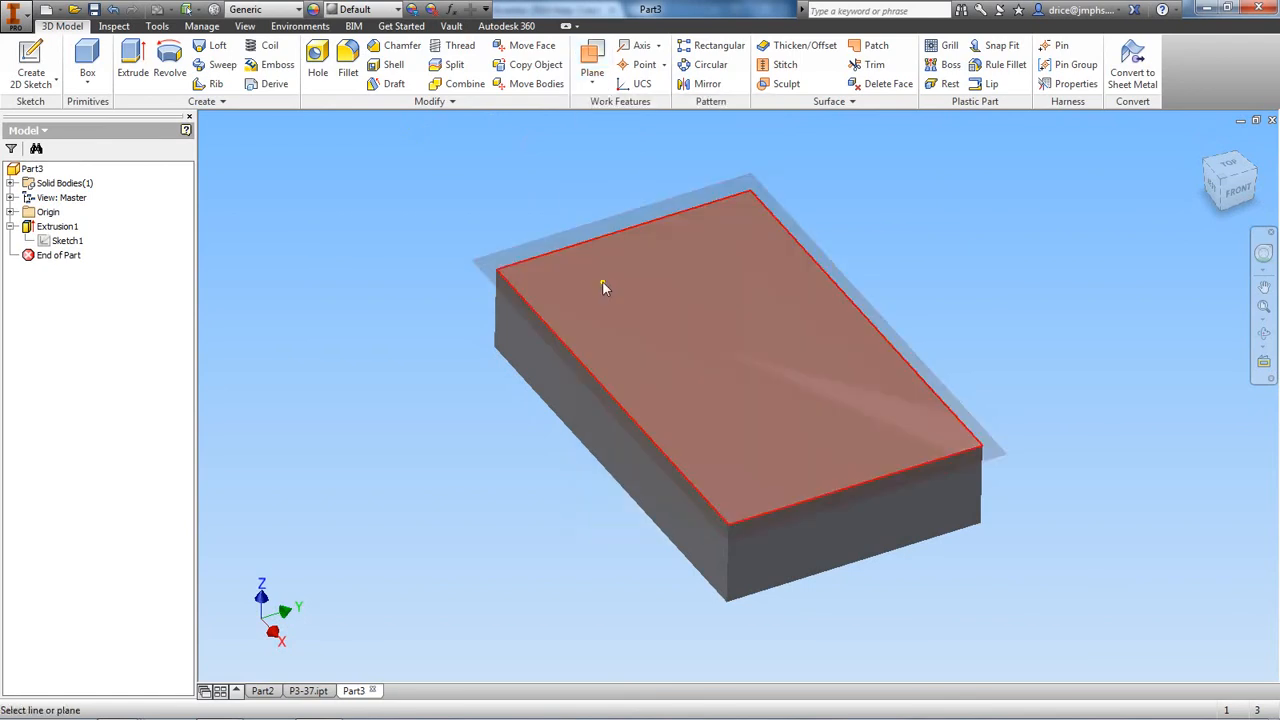
left_click(737, 362)
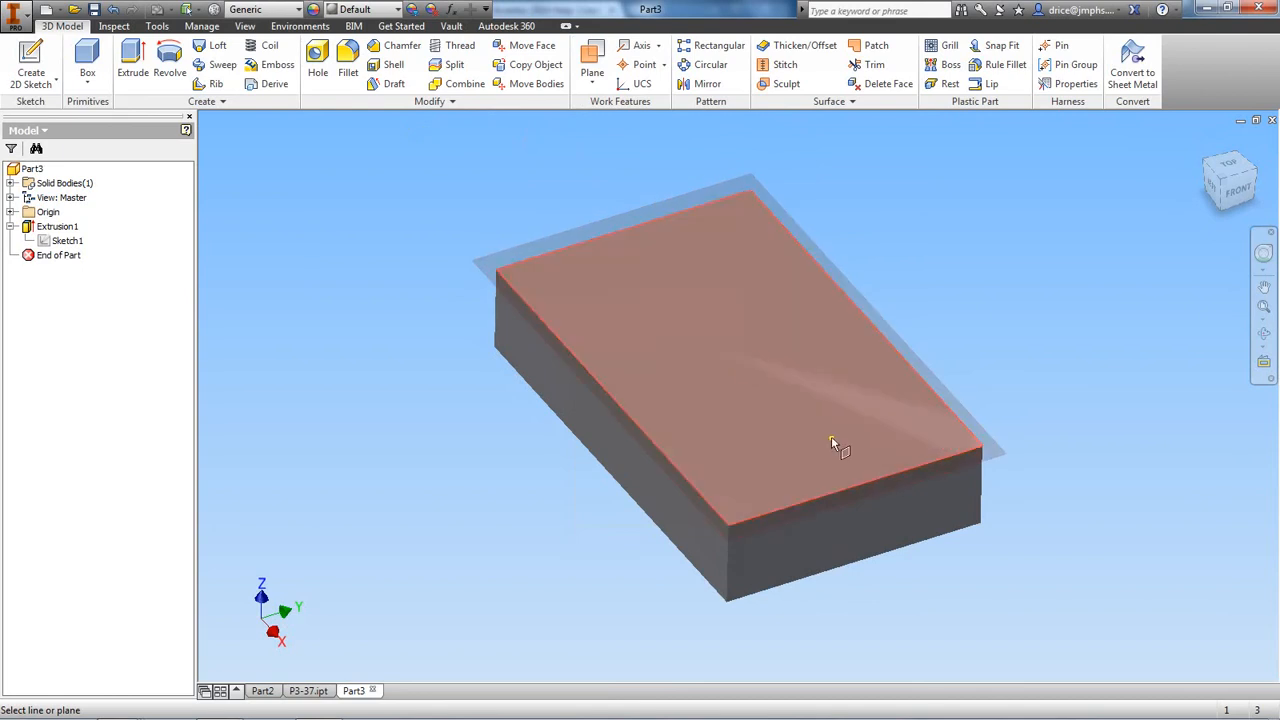
scroll(831, 488, "up", 3)
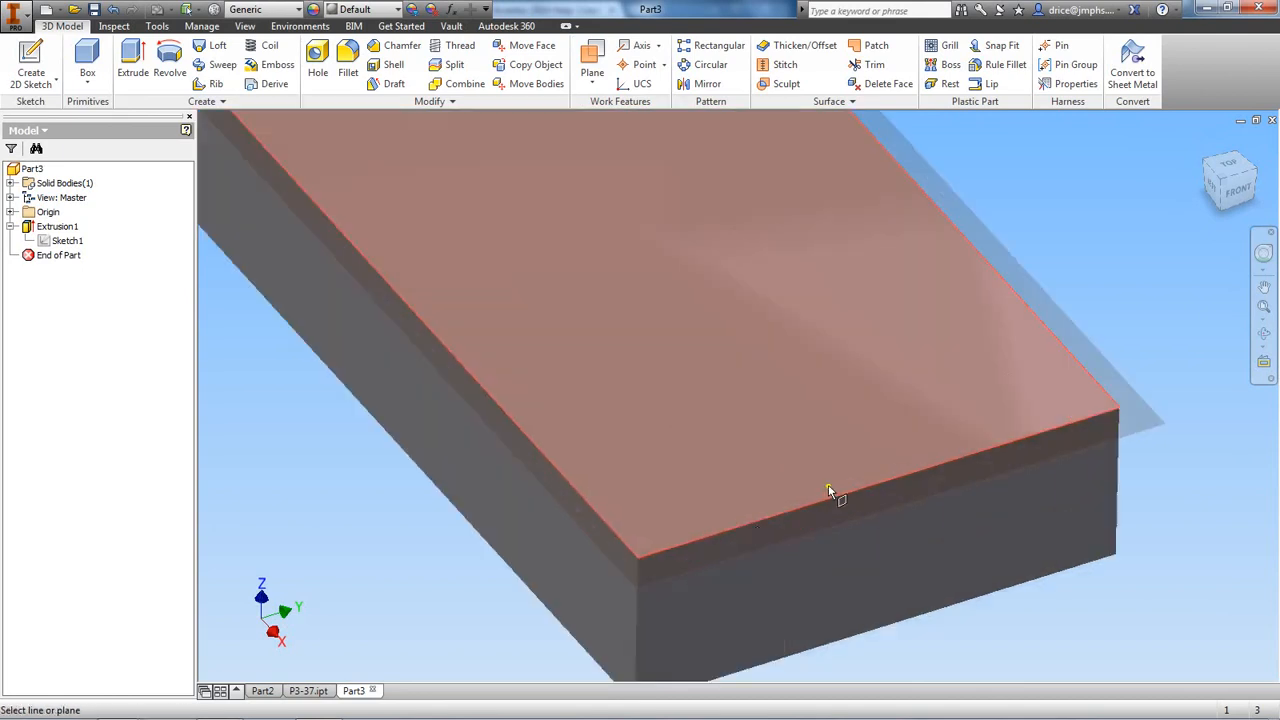
left_click(782, 520)
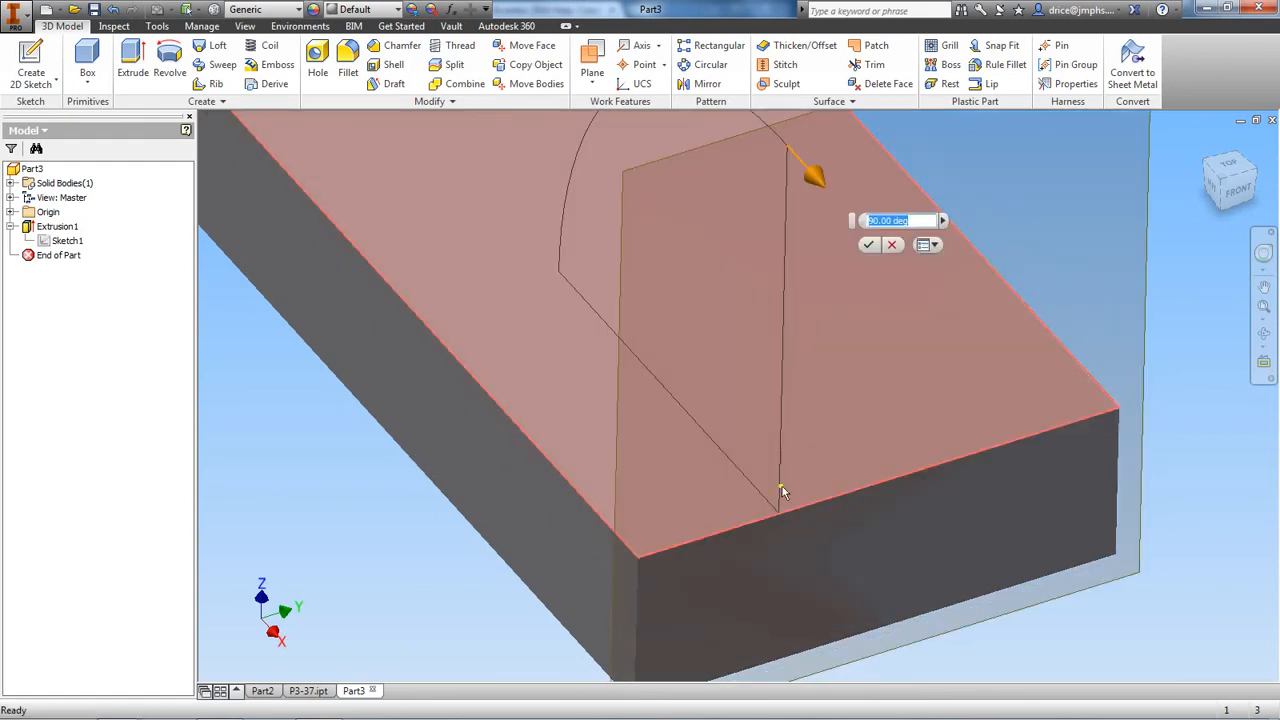
scroll(808, 392, "down", 2)
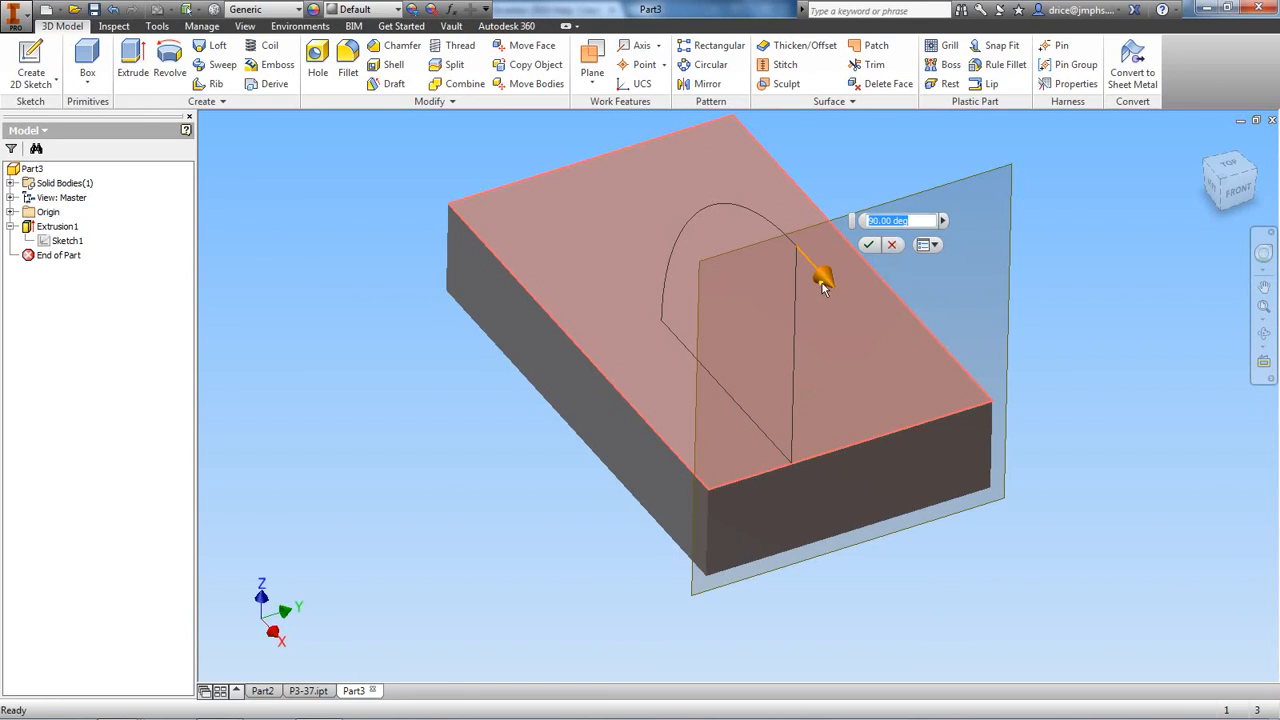
left_click_drag(823, 272, 774, 222)
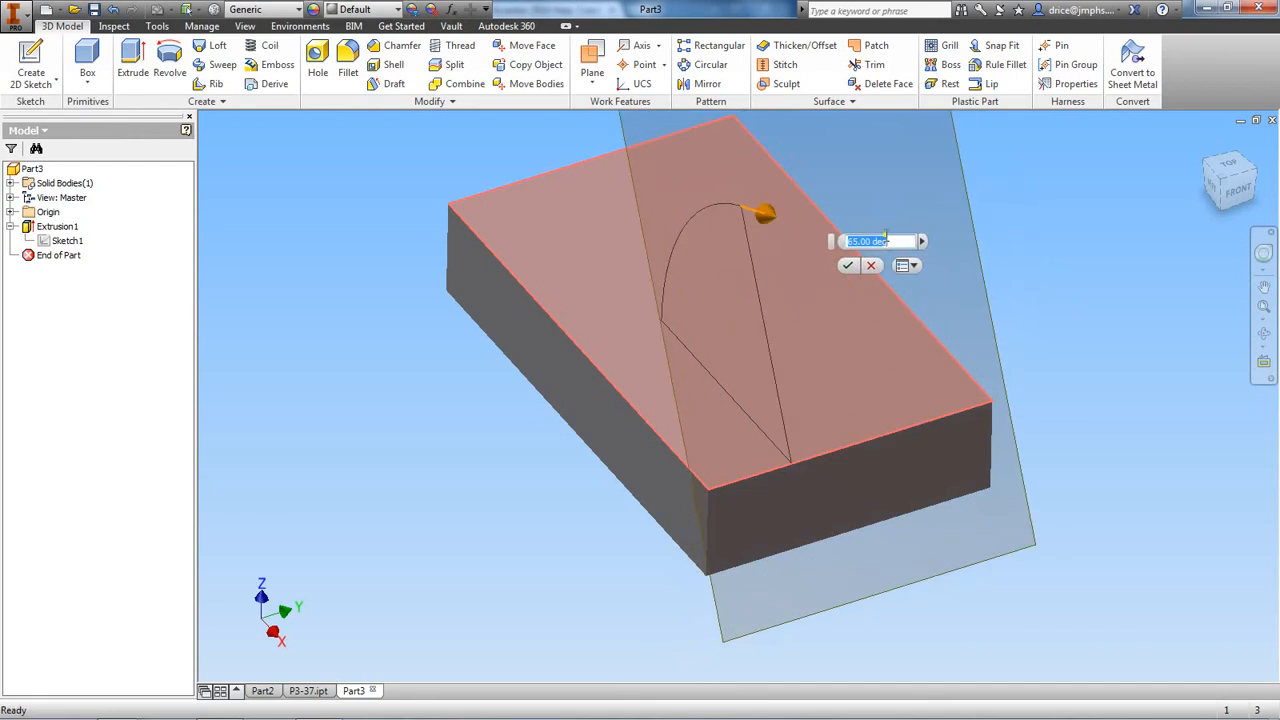
type("45")
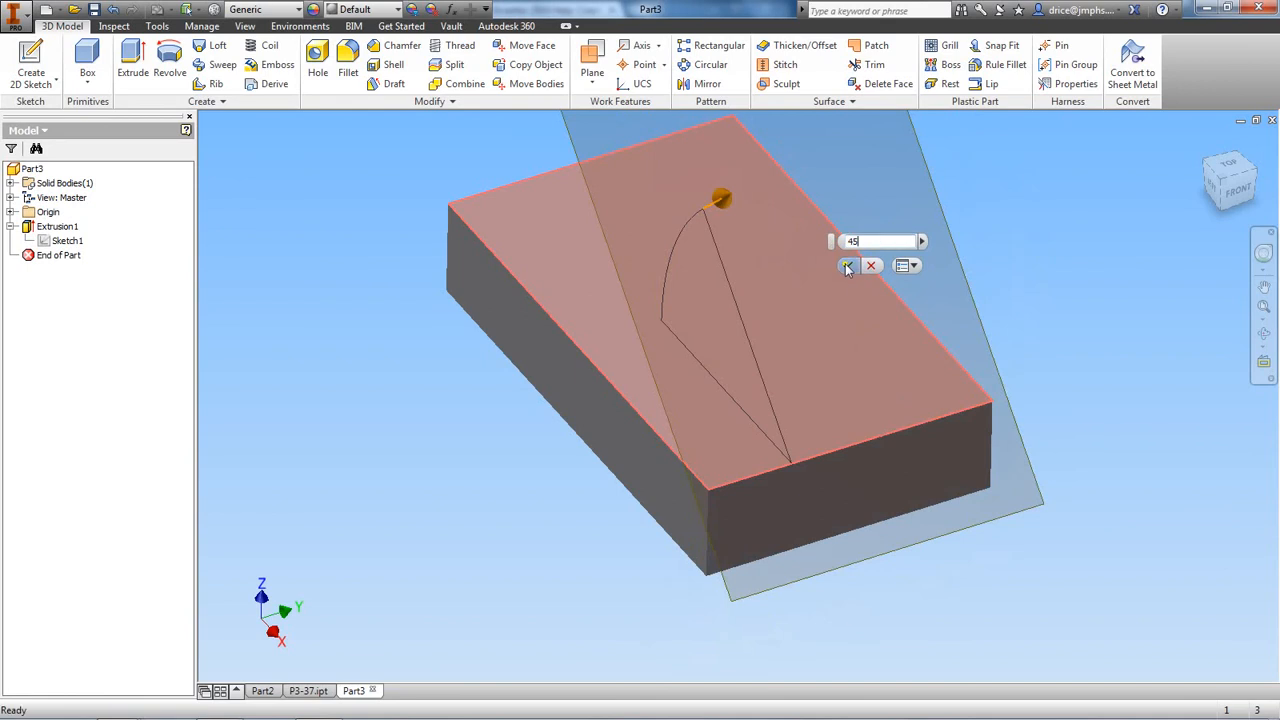
left_click(847, 266)
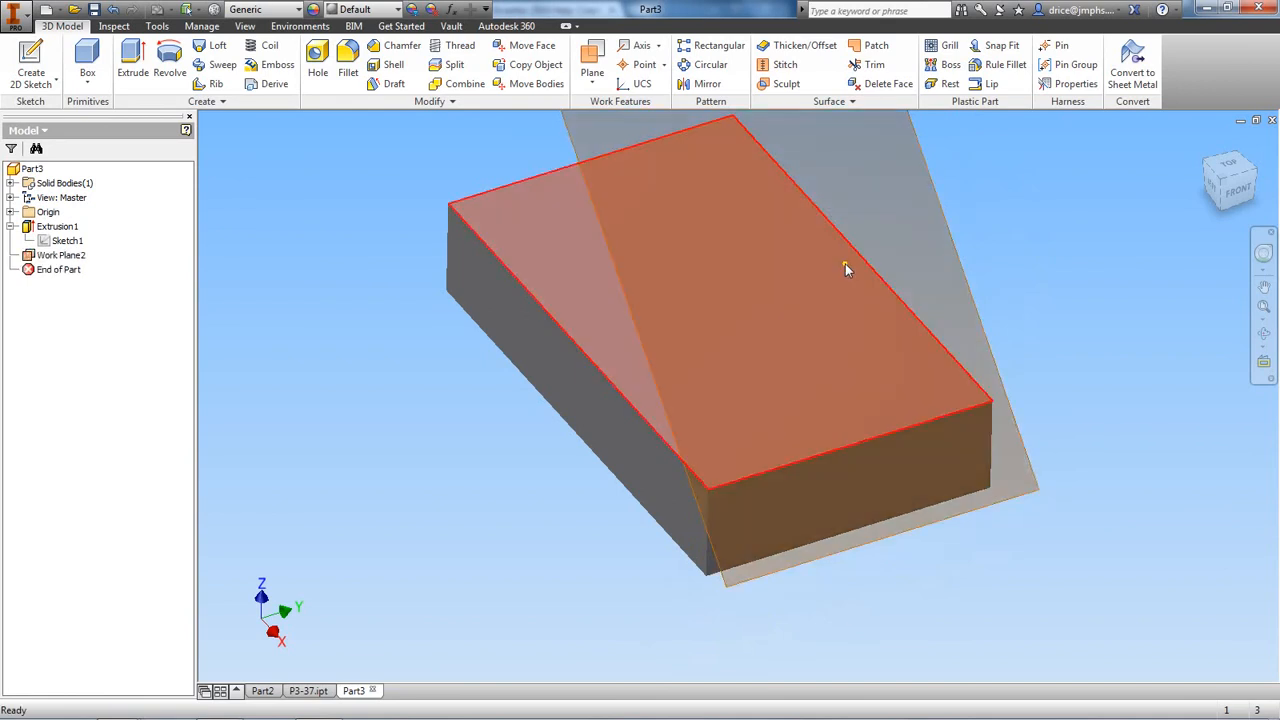
Step: Start a new sketch on the angled work plane
scroll(1130, 234, "up", 3)
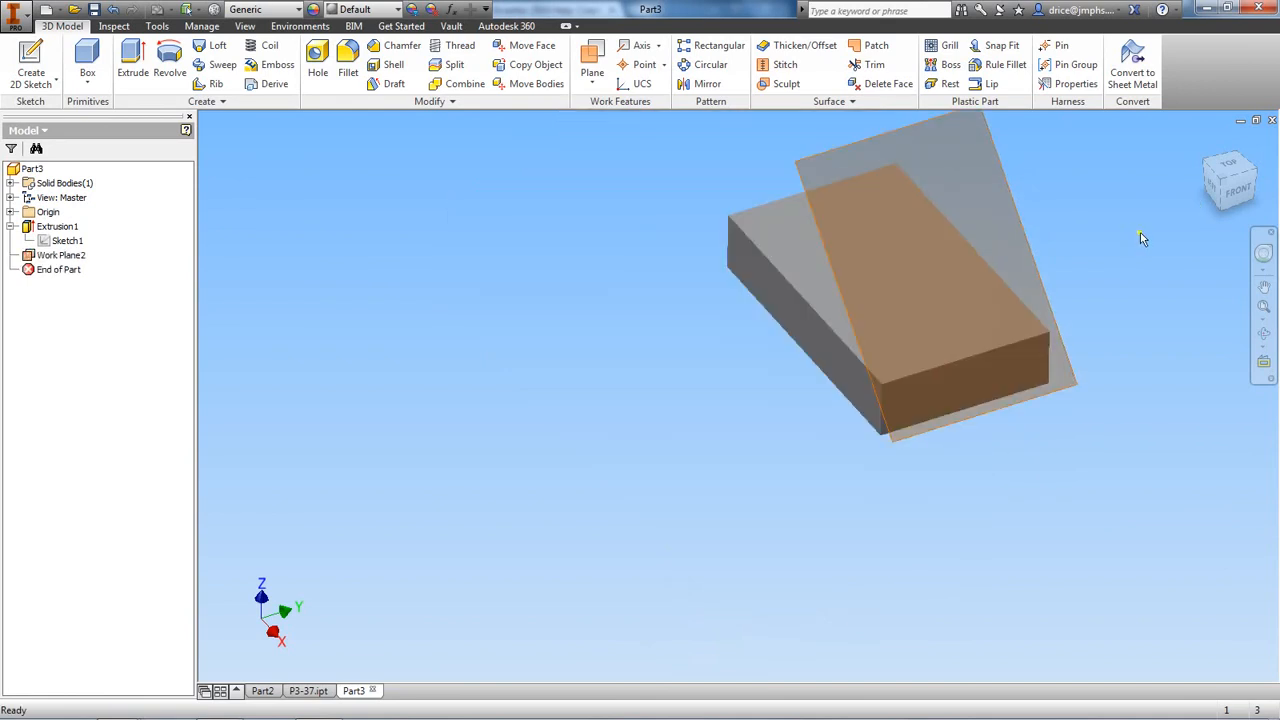
middle_click_drag(1138, 236, 986, 317)
scroll(988, 320, "down", 3)
scroll(963, 317, "up", 3)
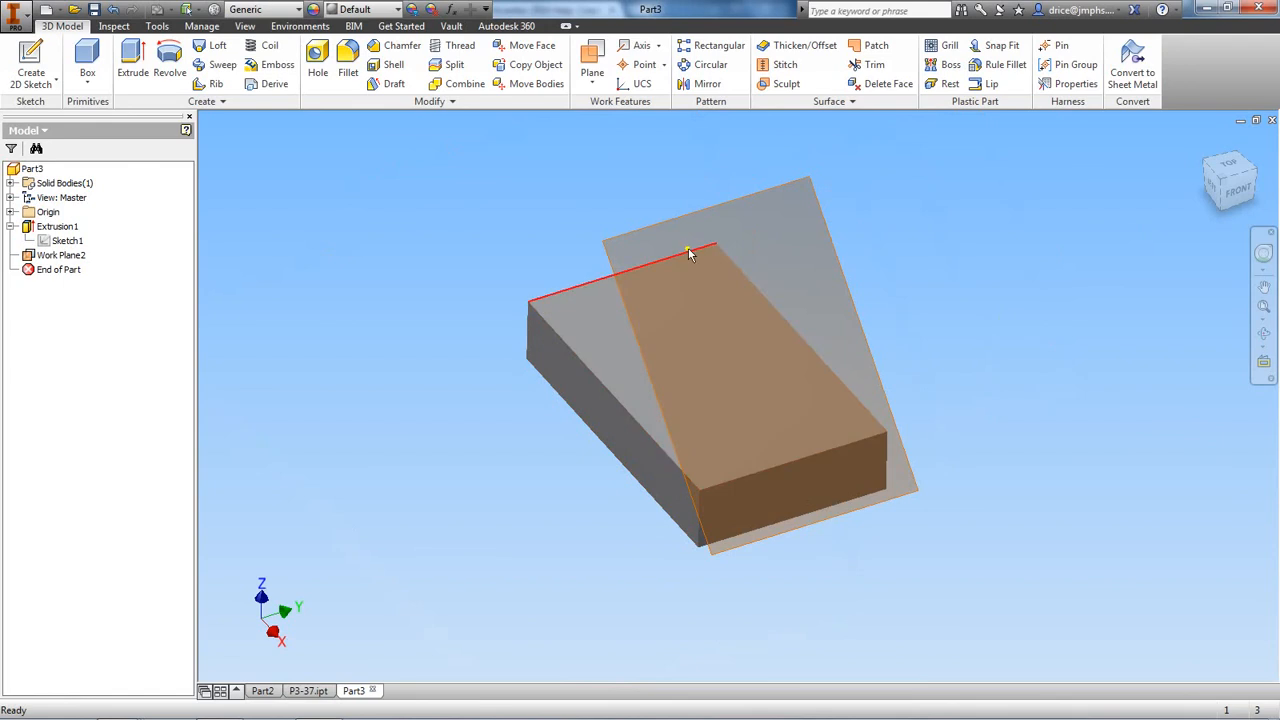
left_click(607, 245)
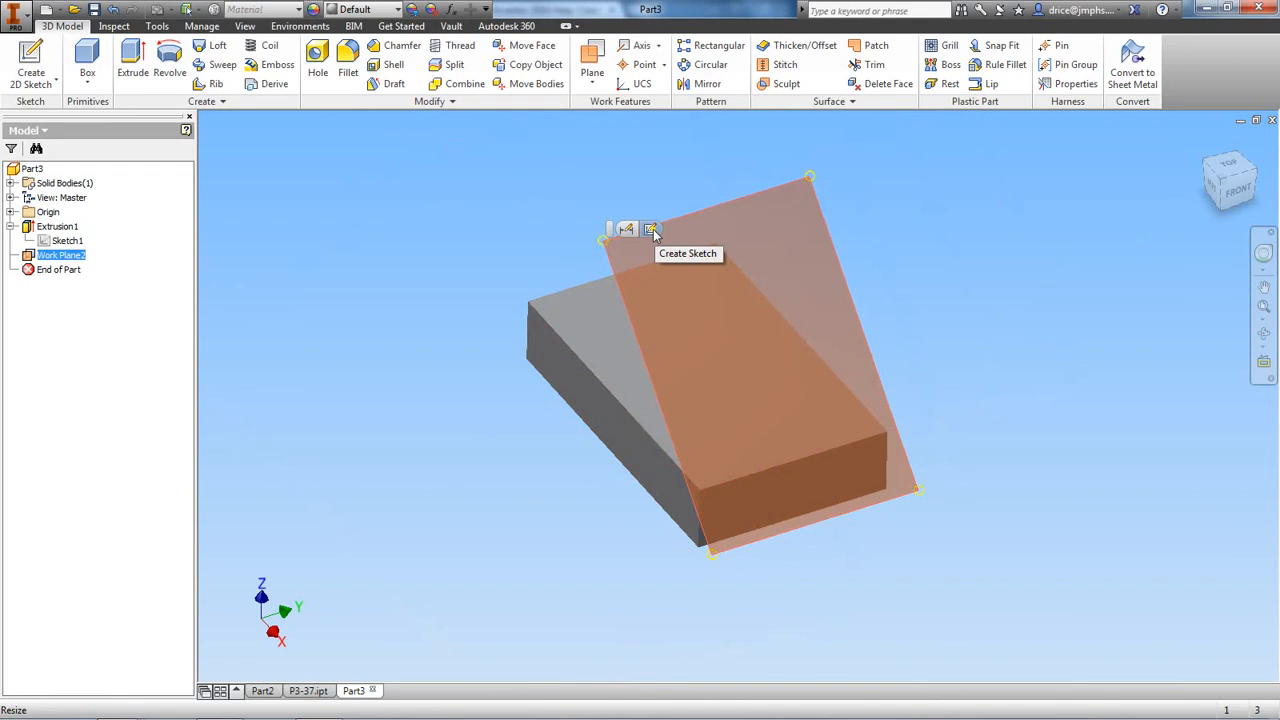
left_click(651, 231)
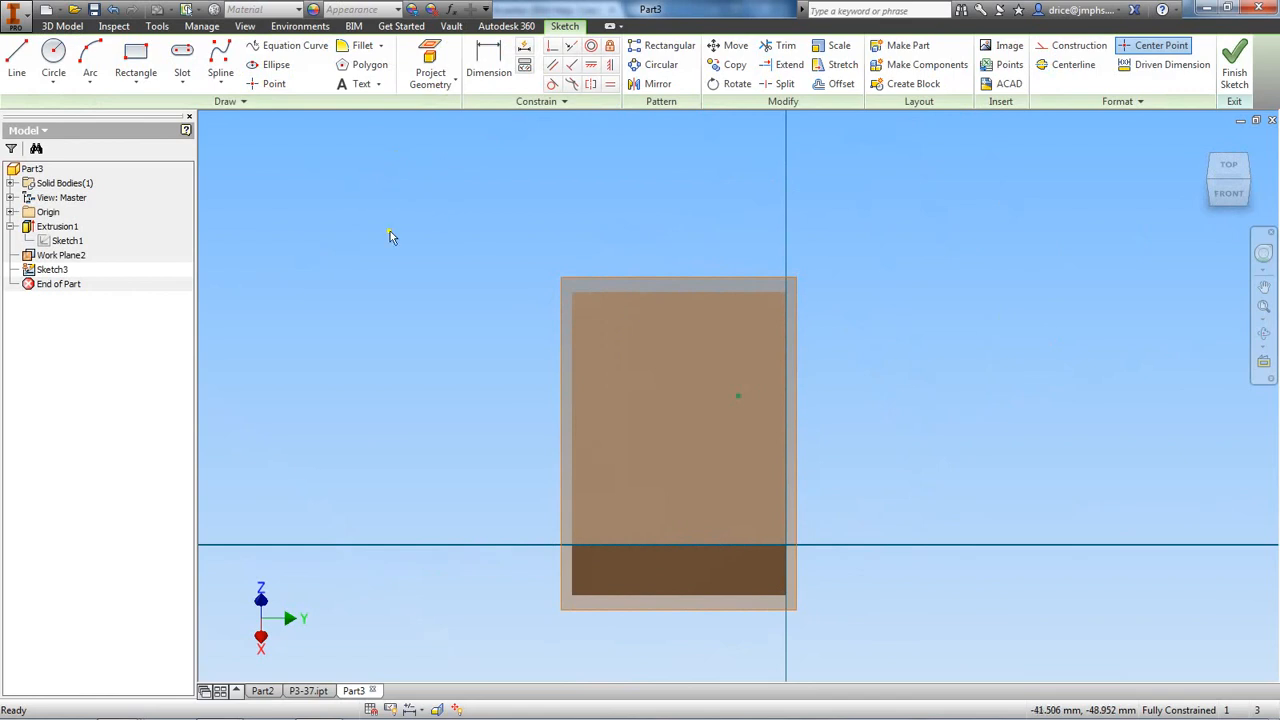
Step: Sketch a 15 mm diameter circle near the middle of the angled plane and finish the sketch
left_click(54, 52)
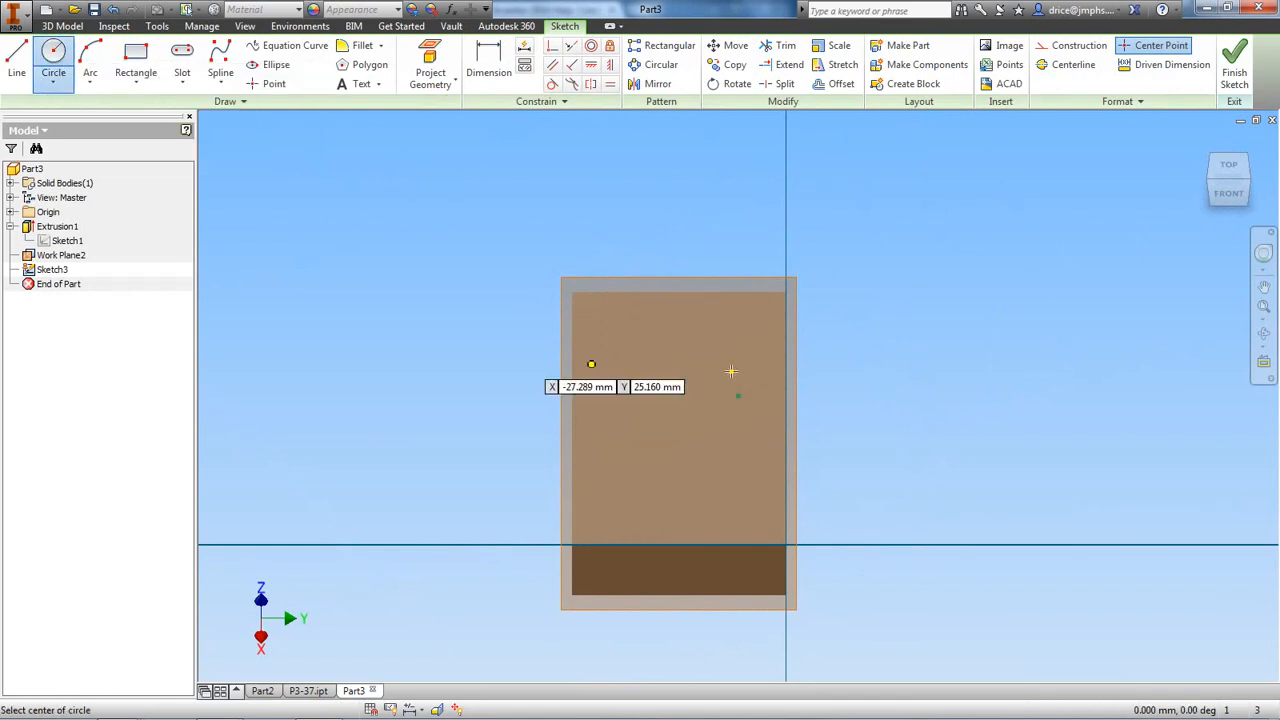
left_click(680, 422)
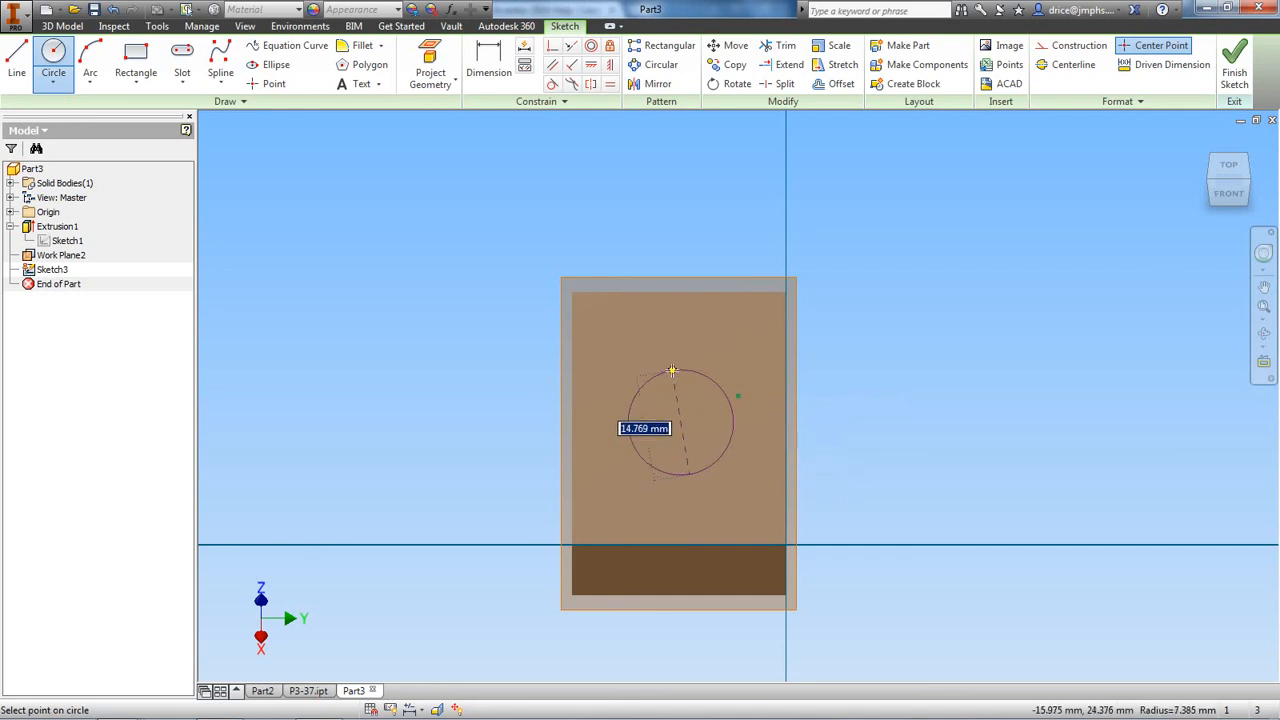
type("15")
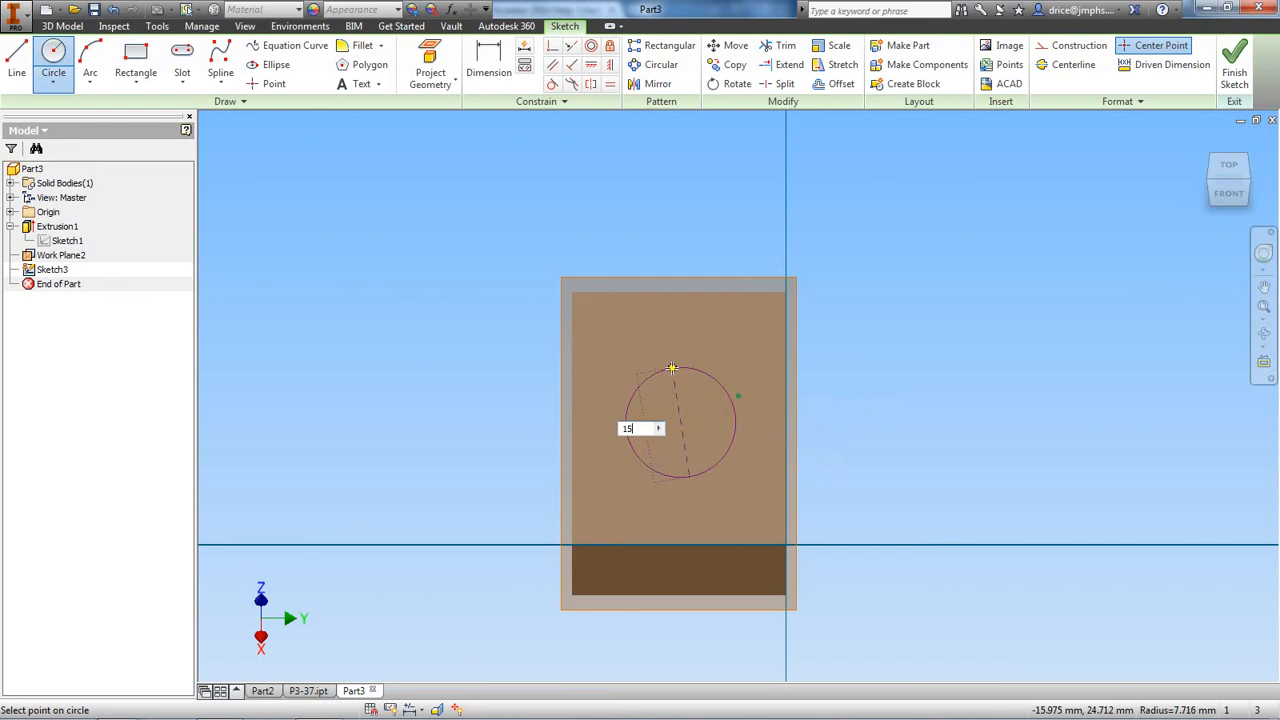
key("Return")
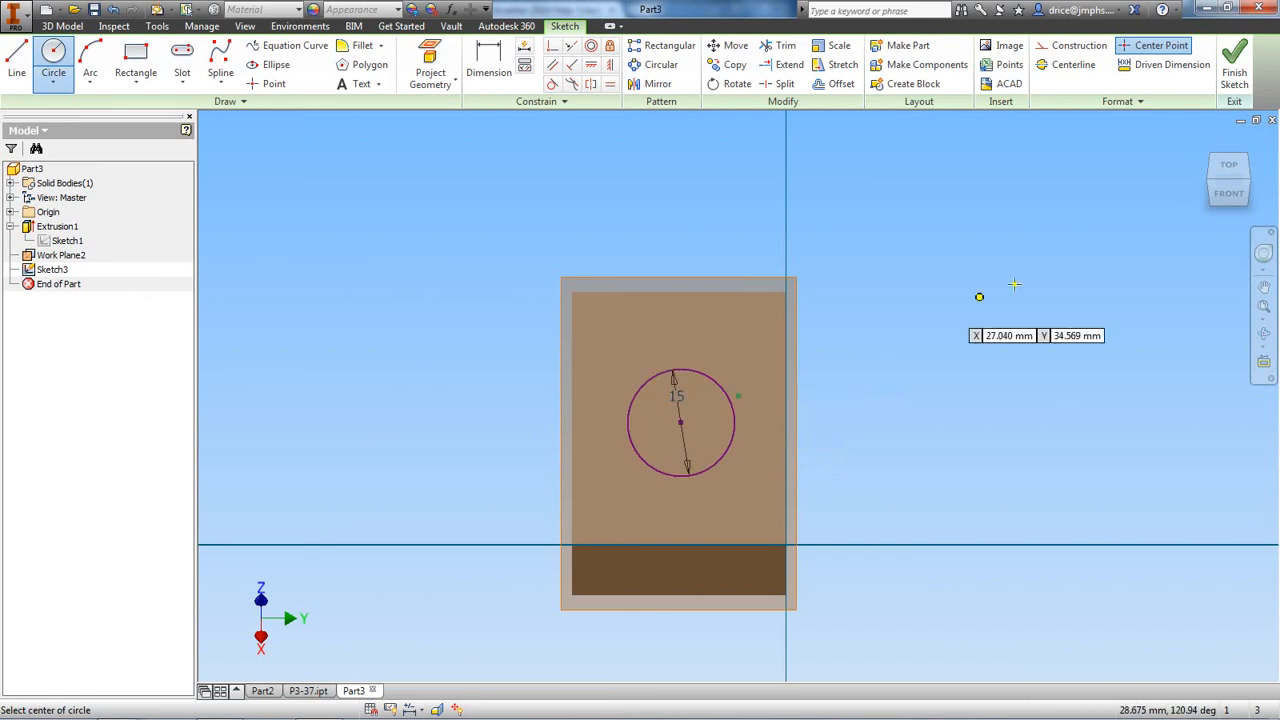
right_click(1023, 250)
left_click(1078, 250)
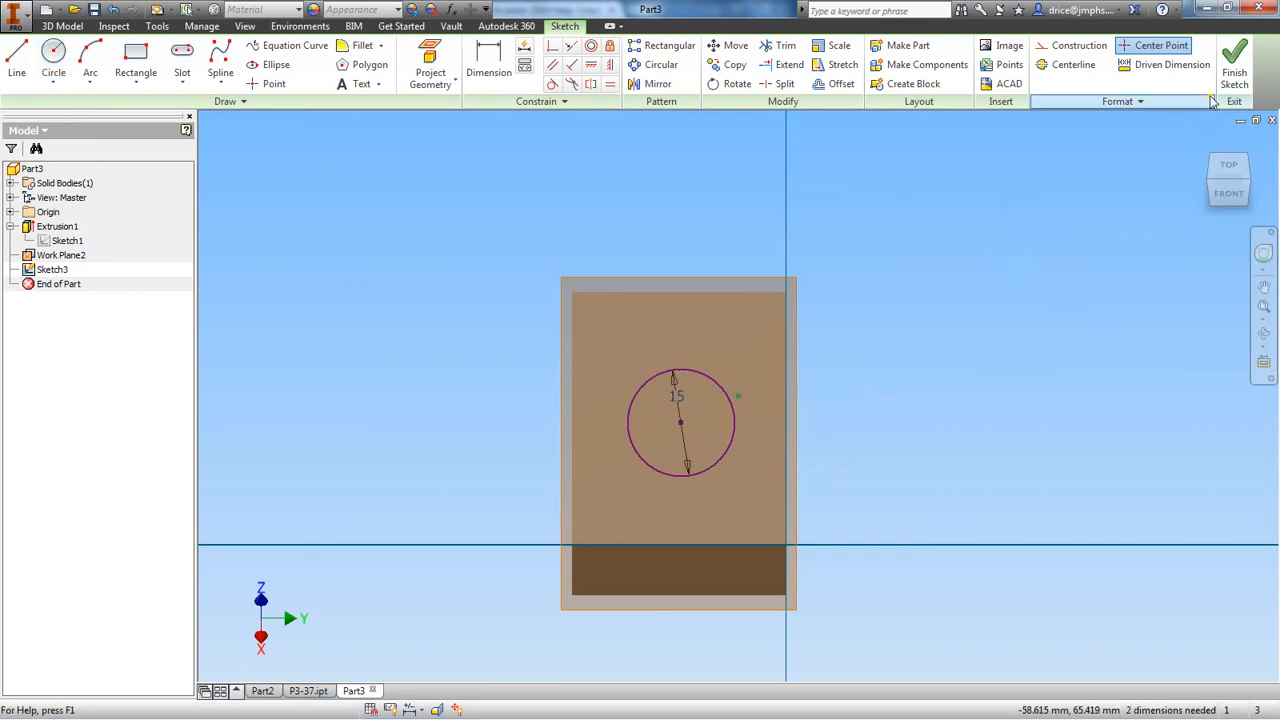
left_click(1240, 68)
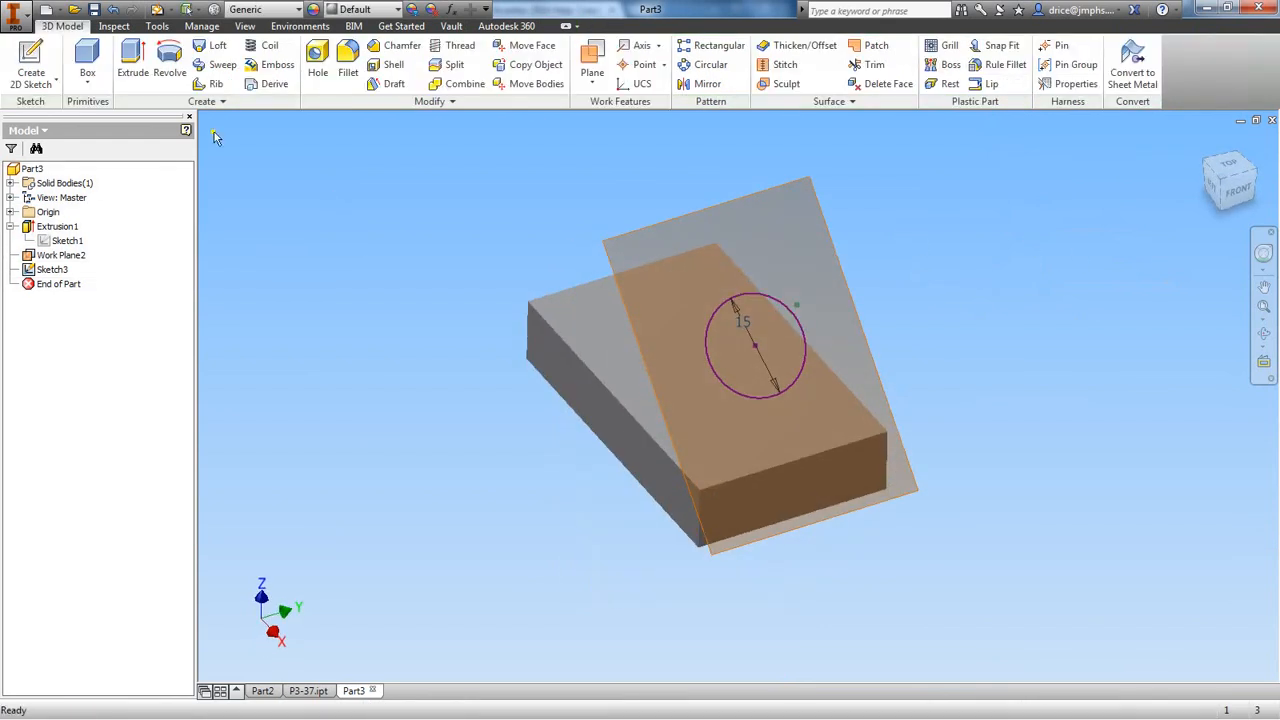
Step: Extrude the circle as a cut through the block, 42.75 mm in the reversed direction
left_click(131, 58)
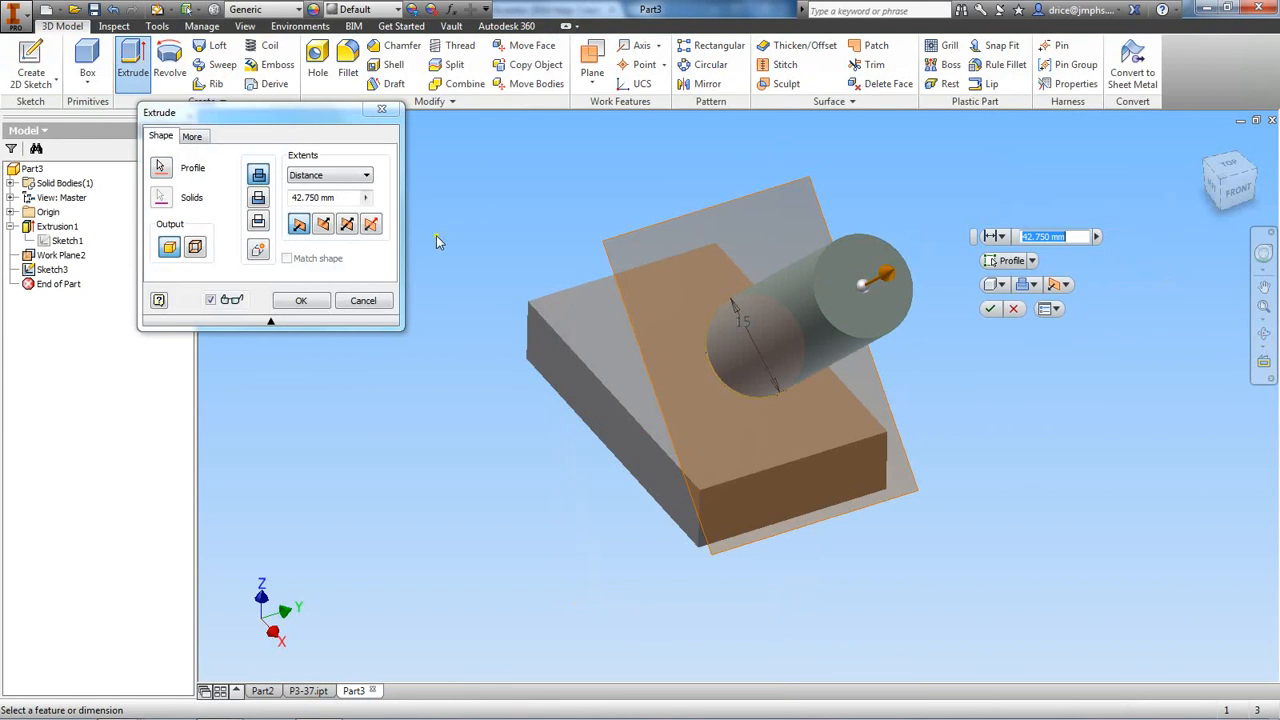
left_click(323, 225)
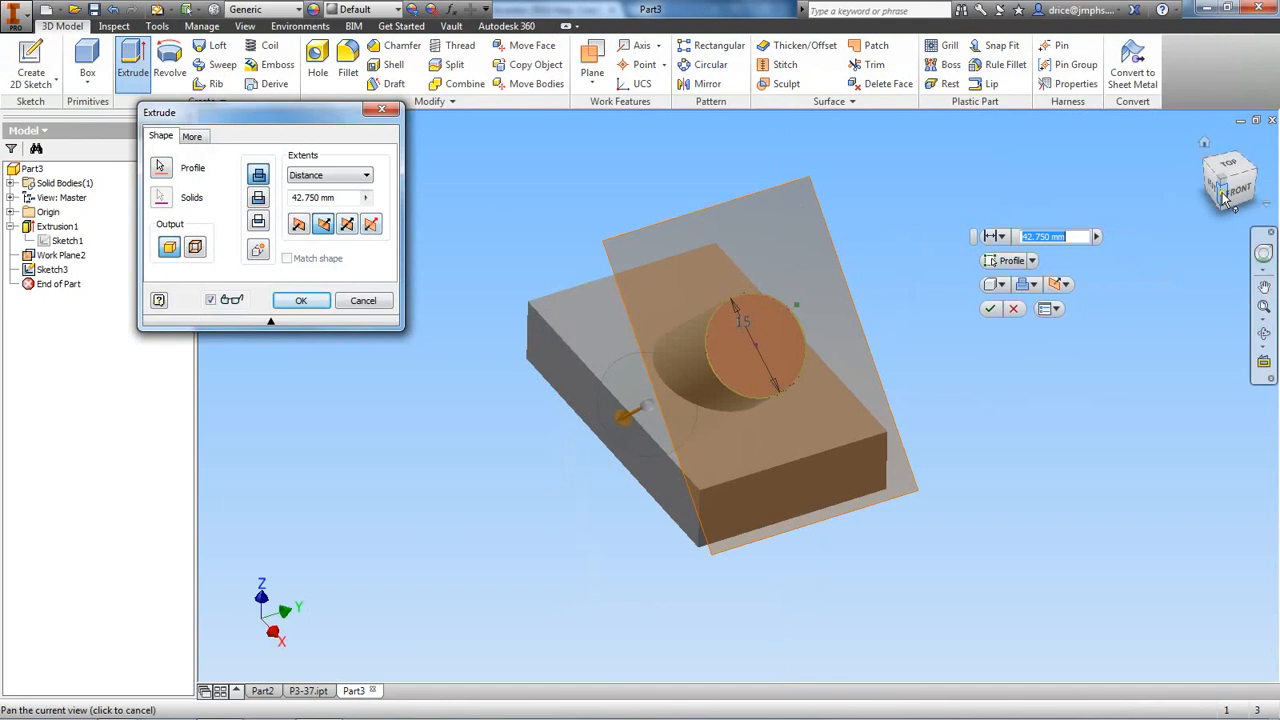
left_click_drag(1228, 198, 912, 302)
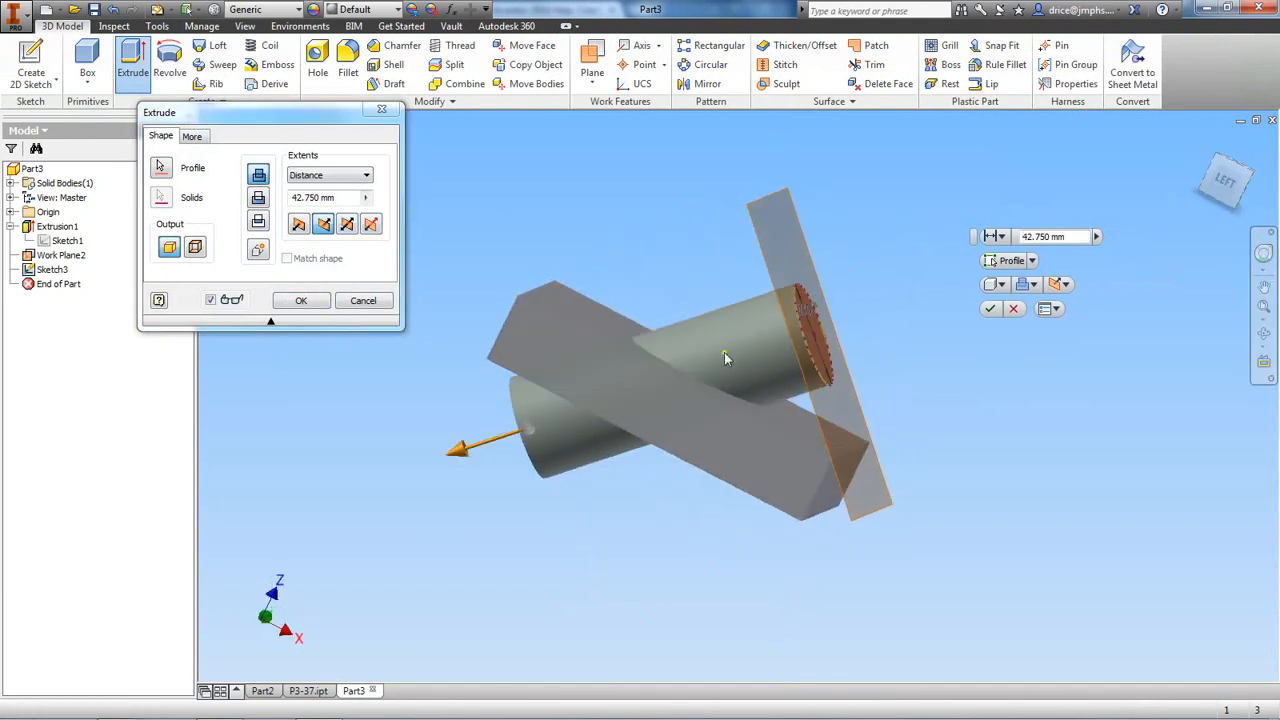
left_click(258, 199)
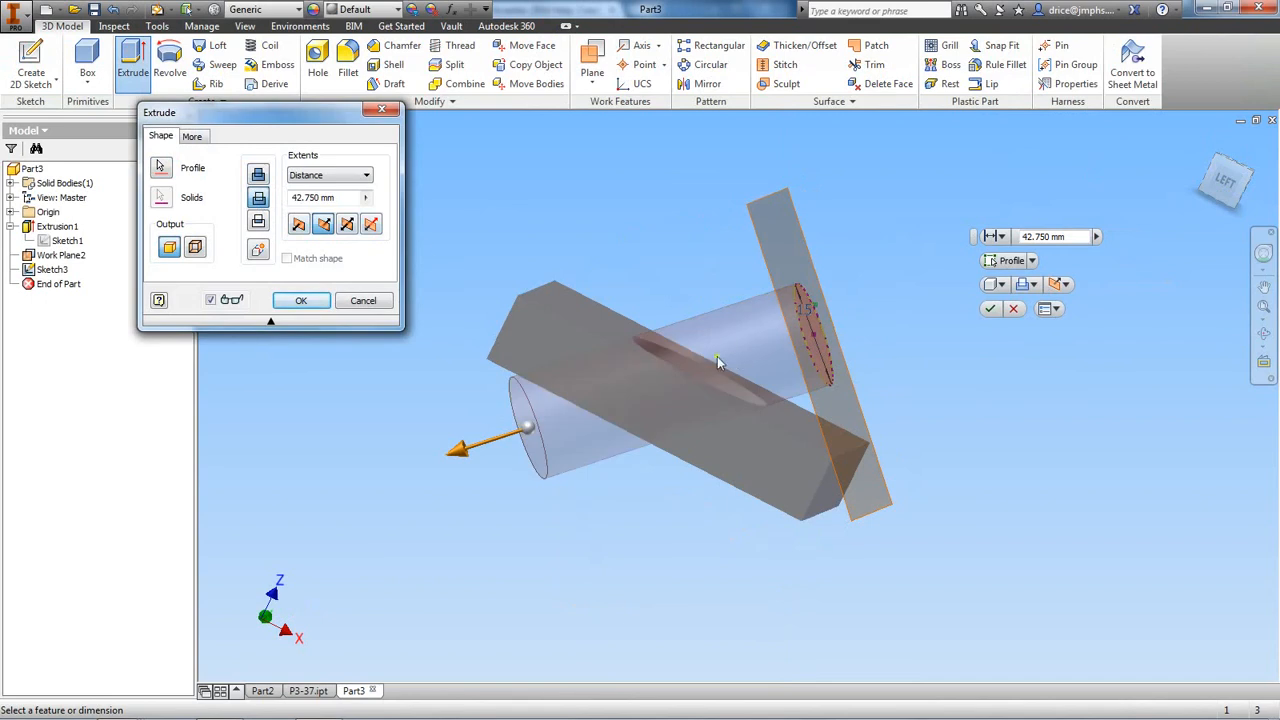
mouse_move(1222, 180)
left_mouse_down()
mouse_move(1160, 189)
mouse_move(1145, 226)
left_mouse_up()
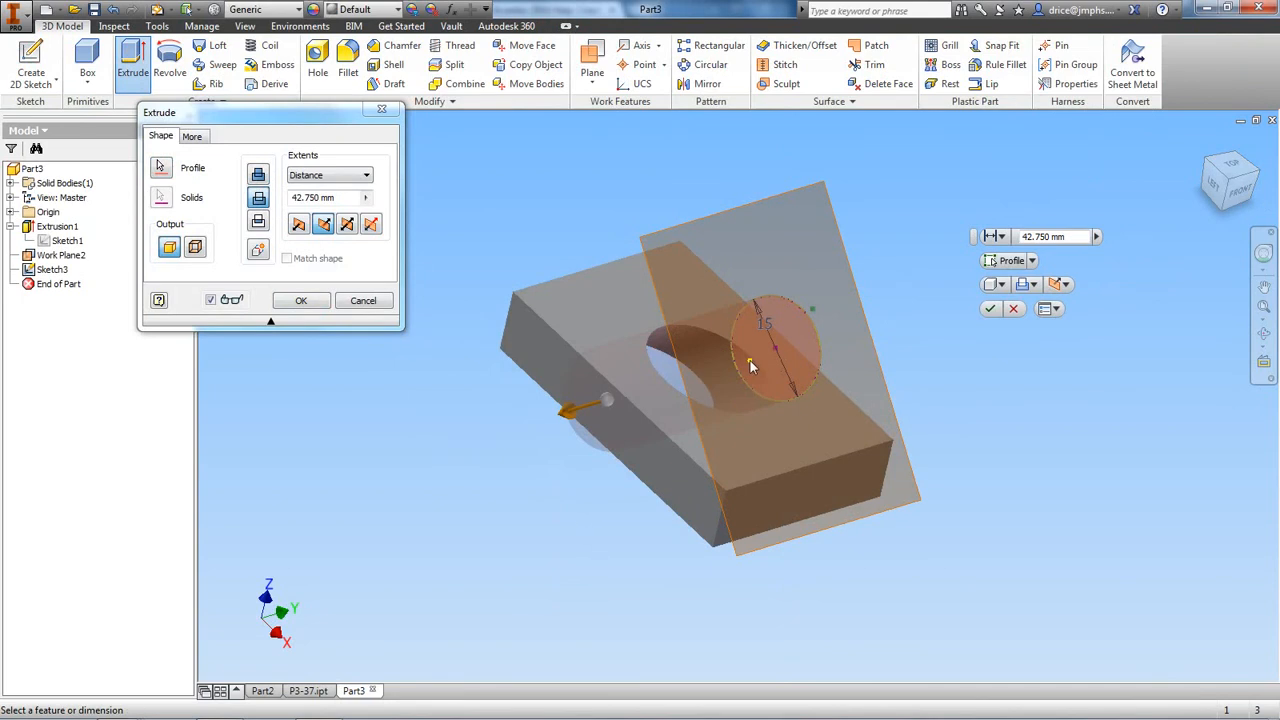
left_click(991, 310)
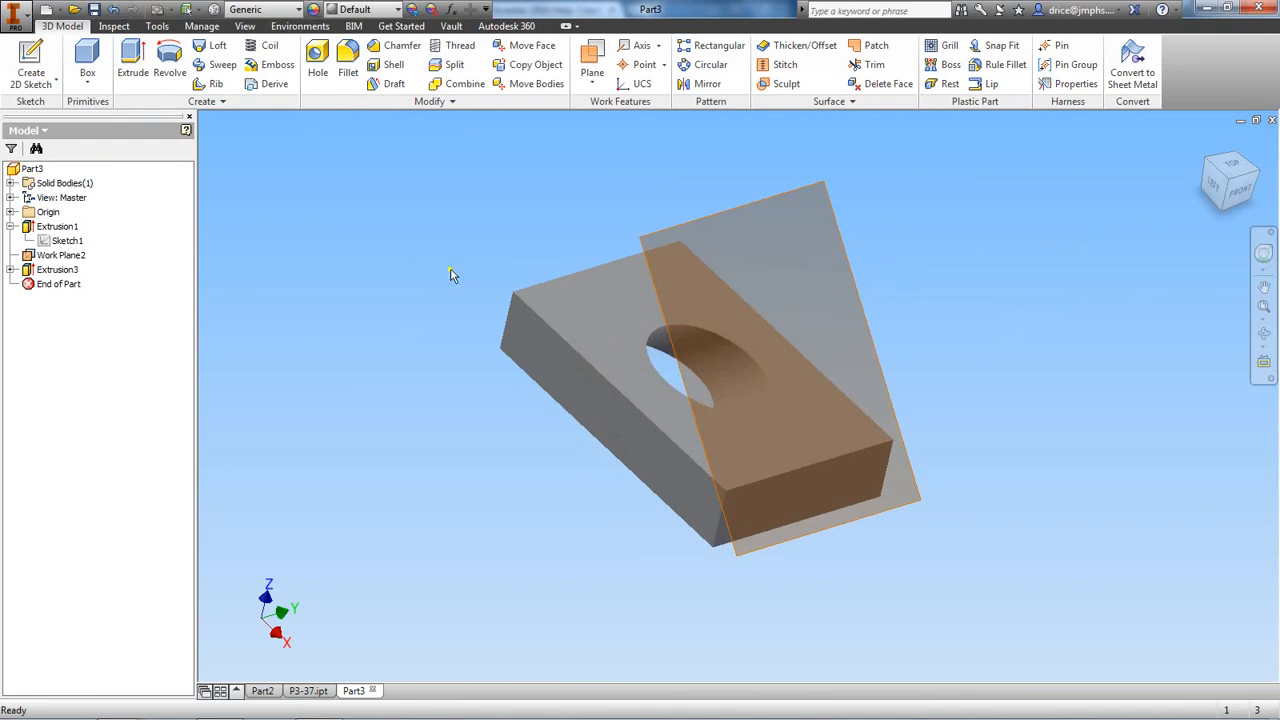
Step: Hide the 45-degree work plane so that only the block with its angled hole is displayed
left_click(54, 258)
right_click(54, 258)
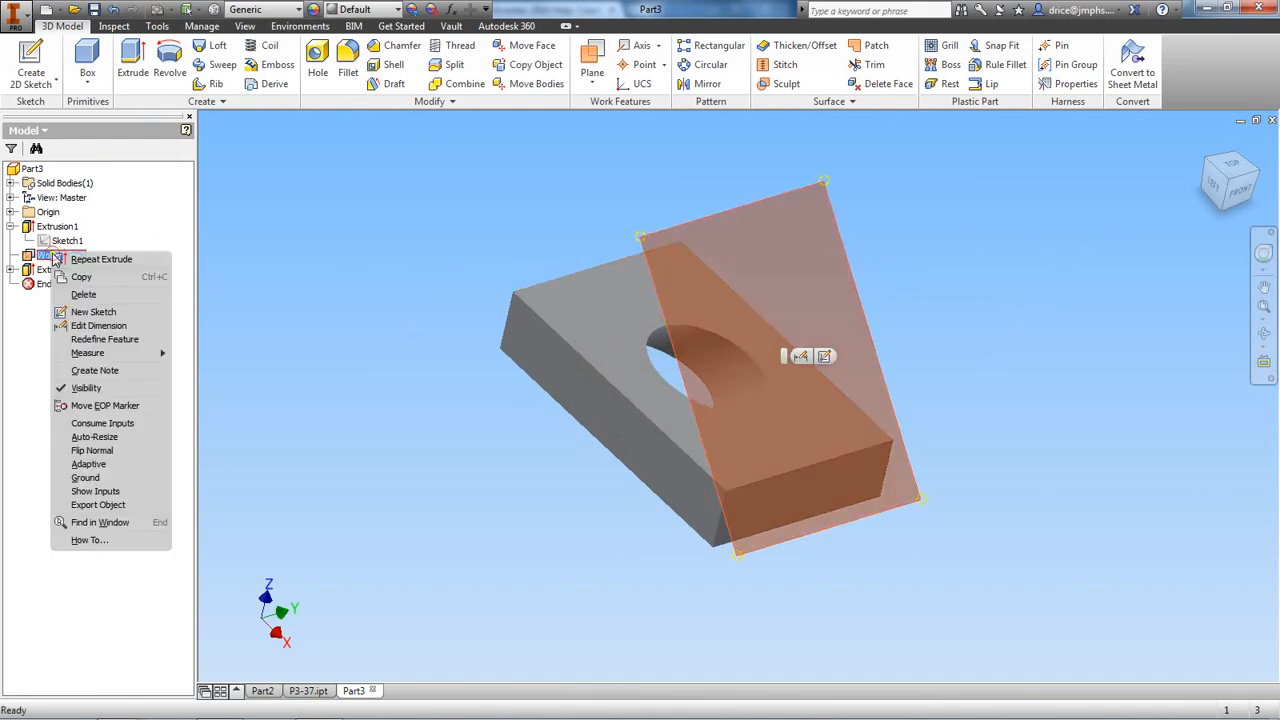
left_click(112, 389)
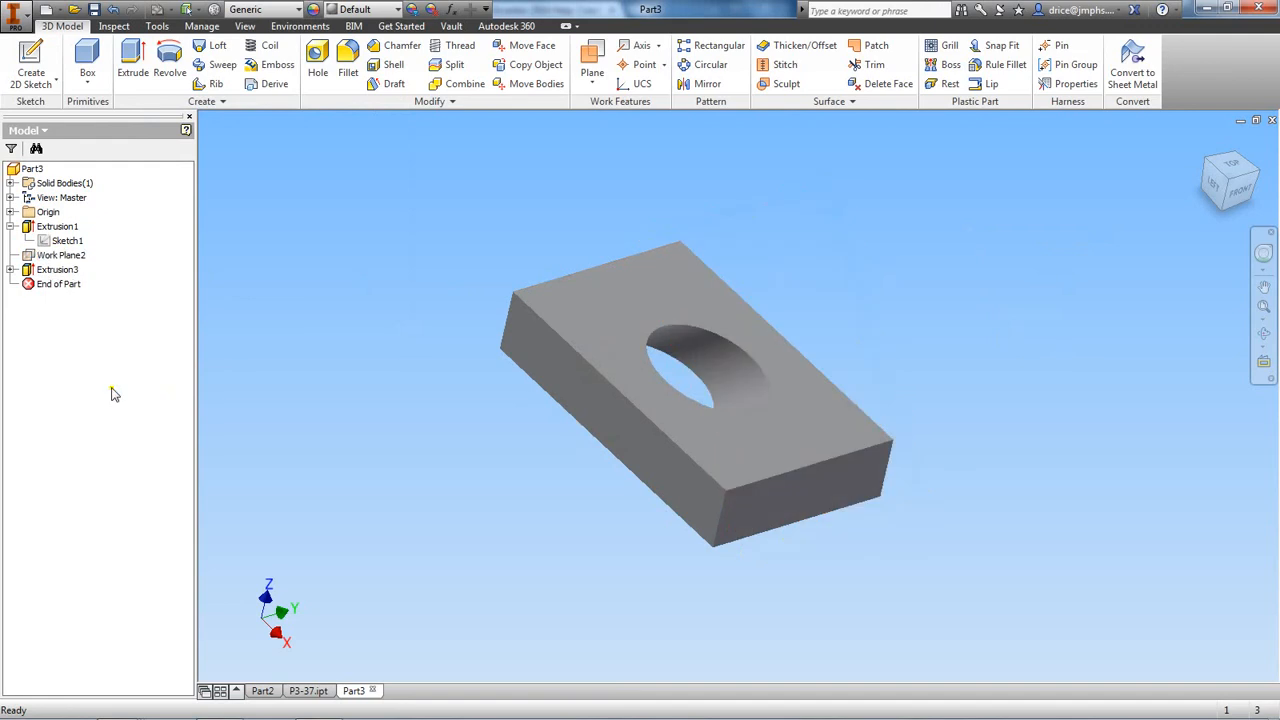
Step: Examine the angled hole through the block from several viewing directions, including from above and from the front
left_click(1228, 183)
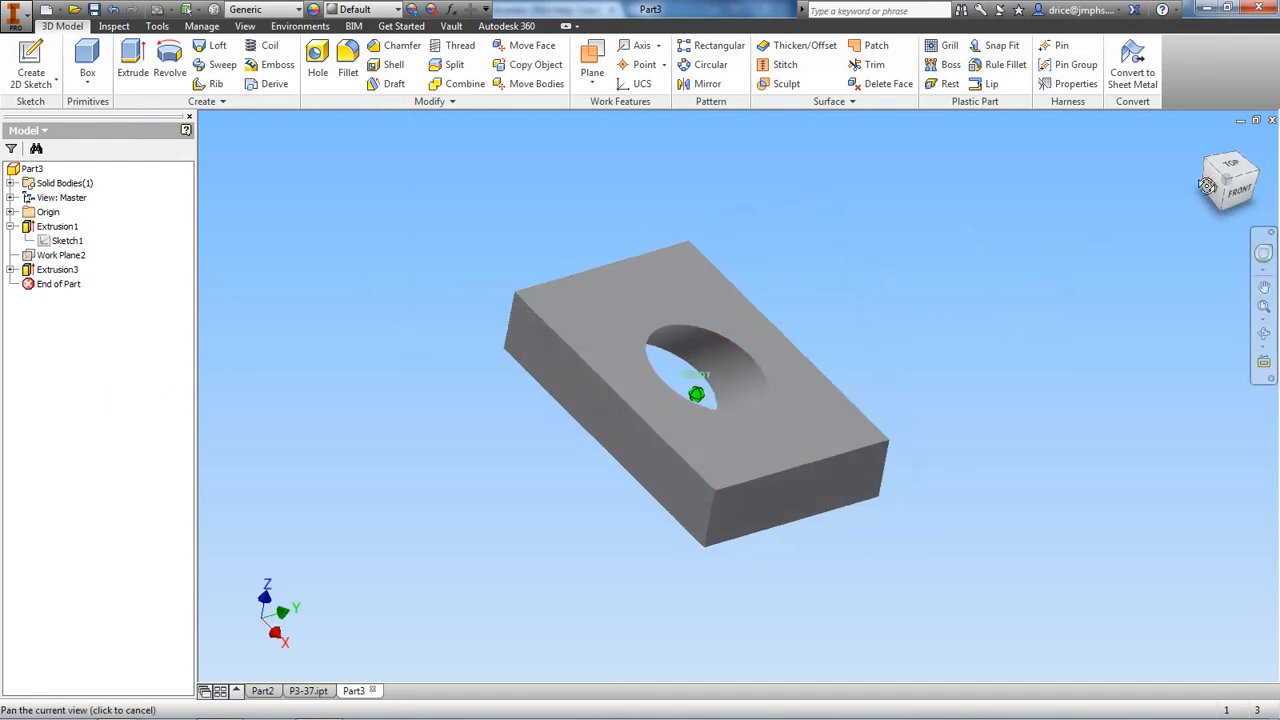
left_click_drag(1268, 168, 1262, 163)
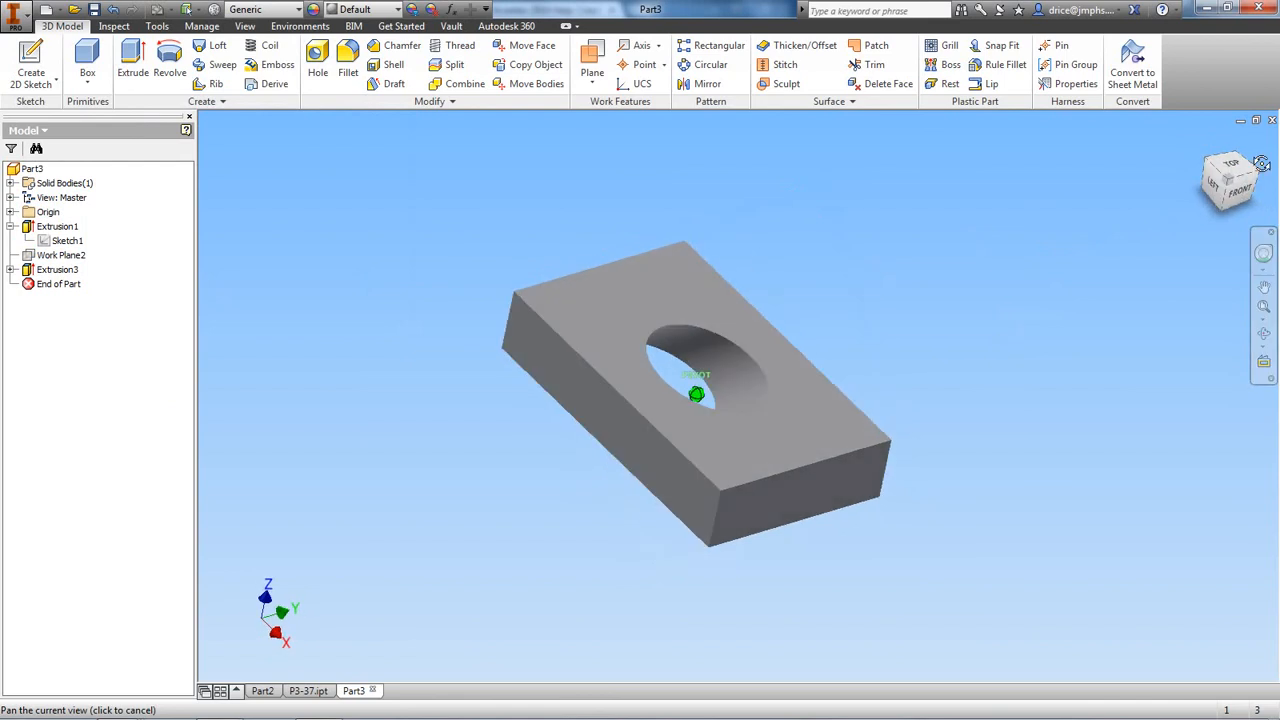
middle_click_drag(1262, 163, 1180, 170, "shift")
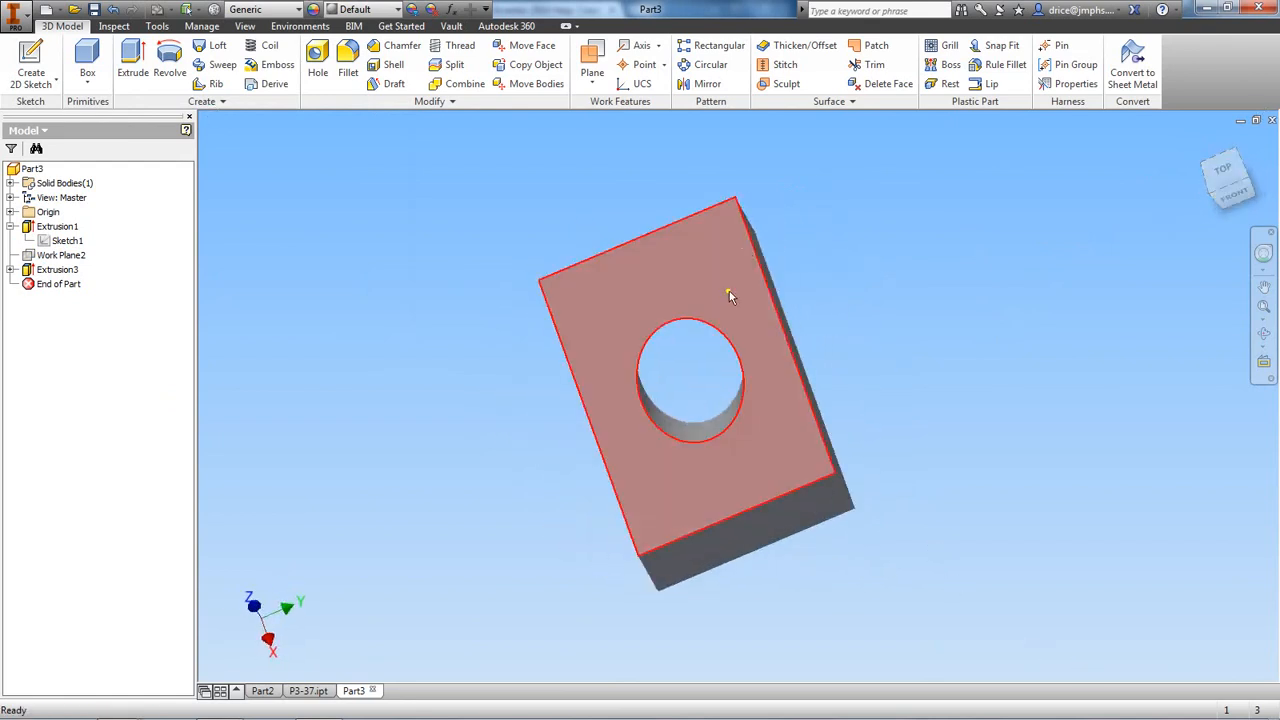
left_click(1207, 190)
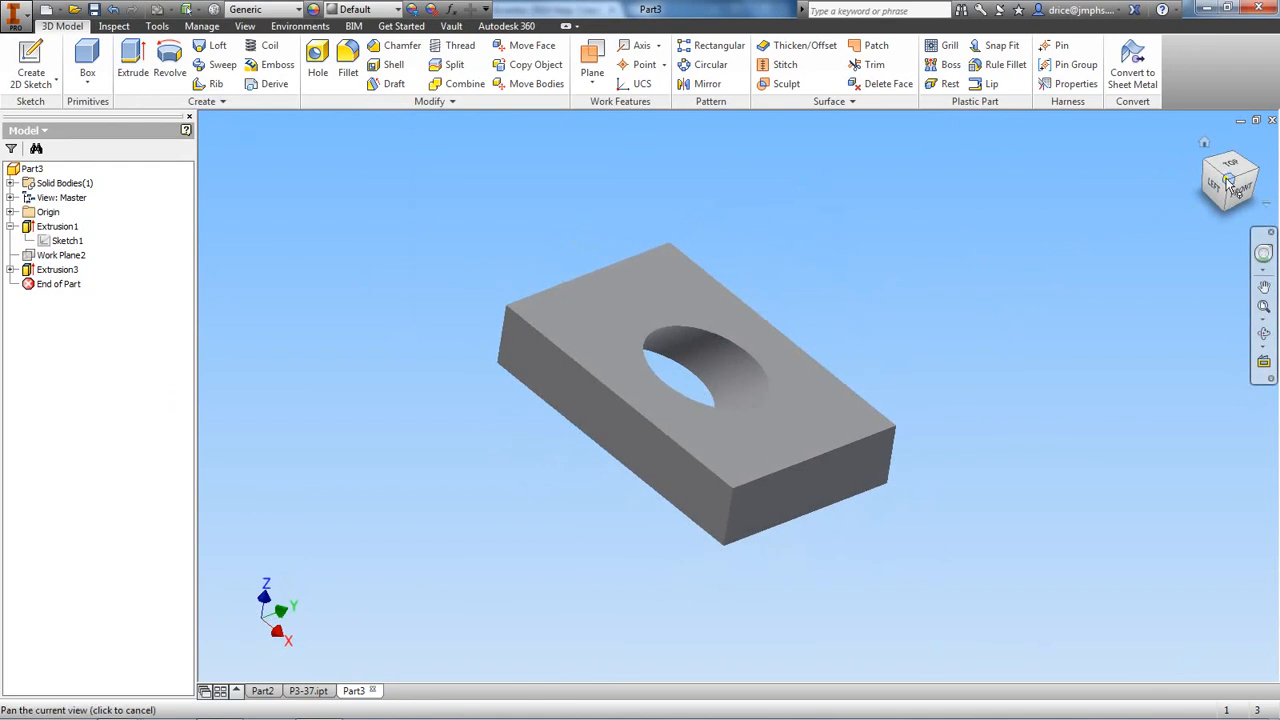
left_click(1228, 180)
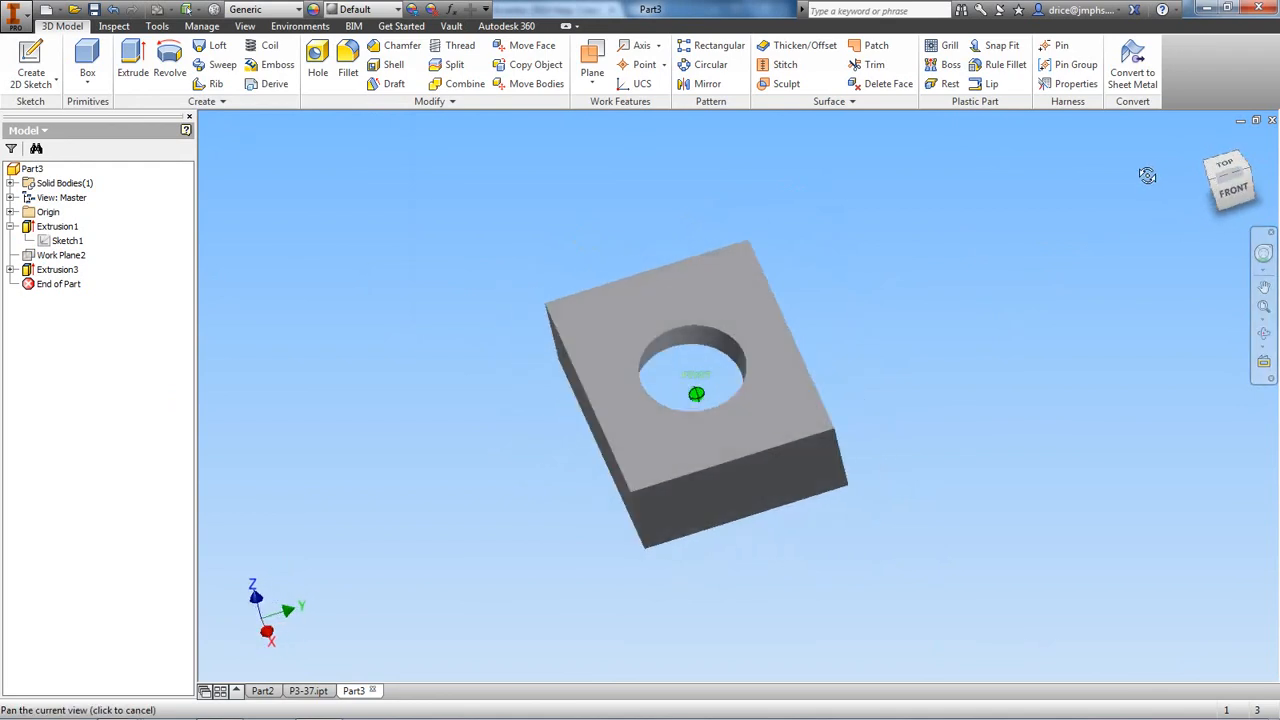